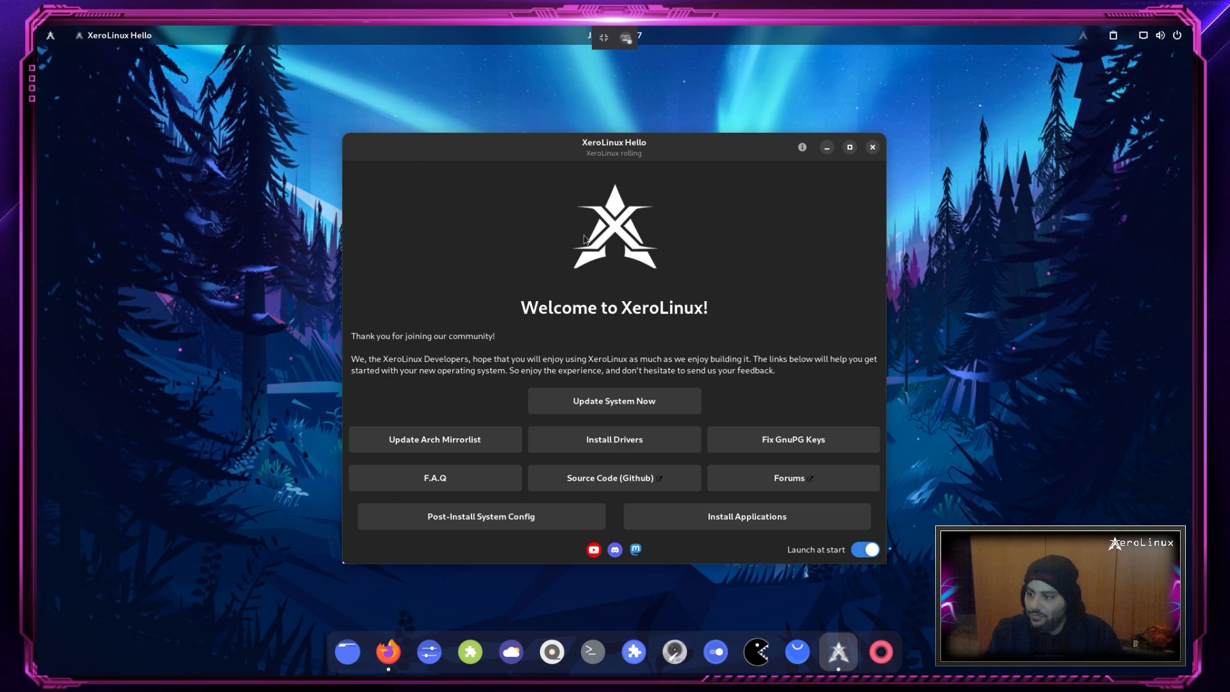
Step: Look through the installable packages in the Virtualization category of XeroLinux Hello, including VMWare Workstation, and close the window
click(715, 523)
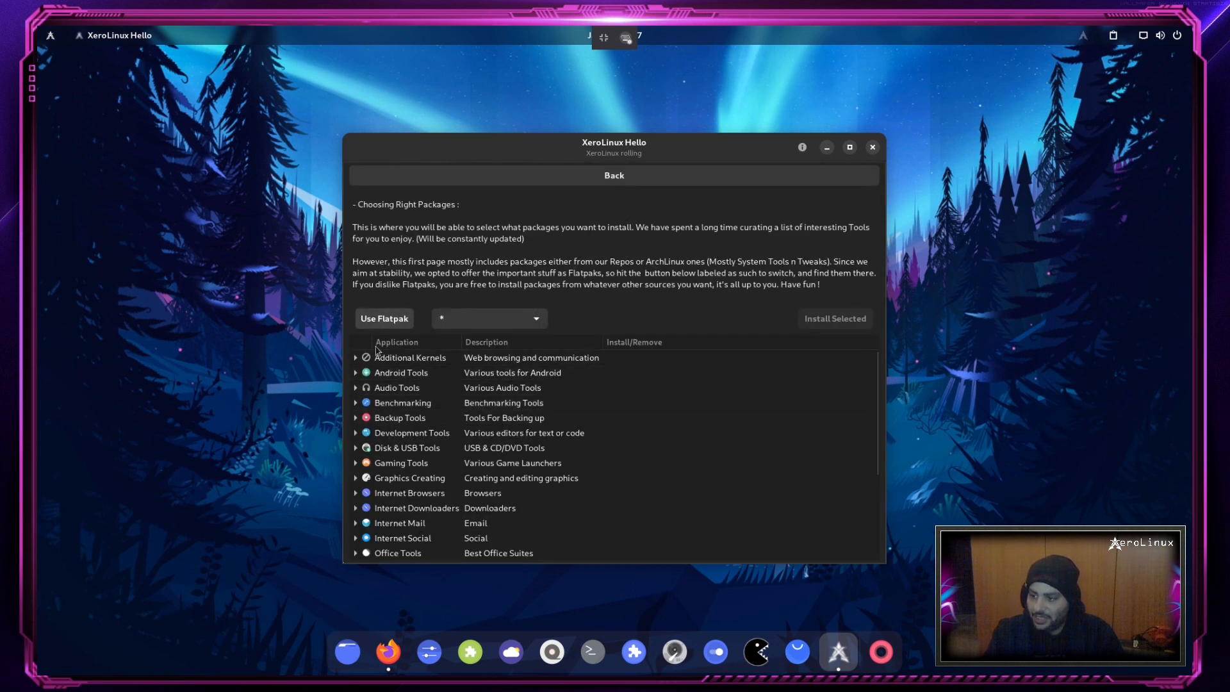
scroll(399, 418, down, 3)
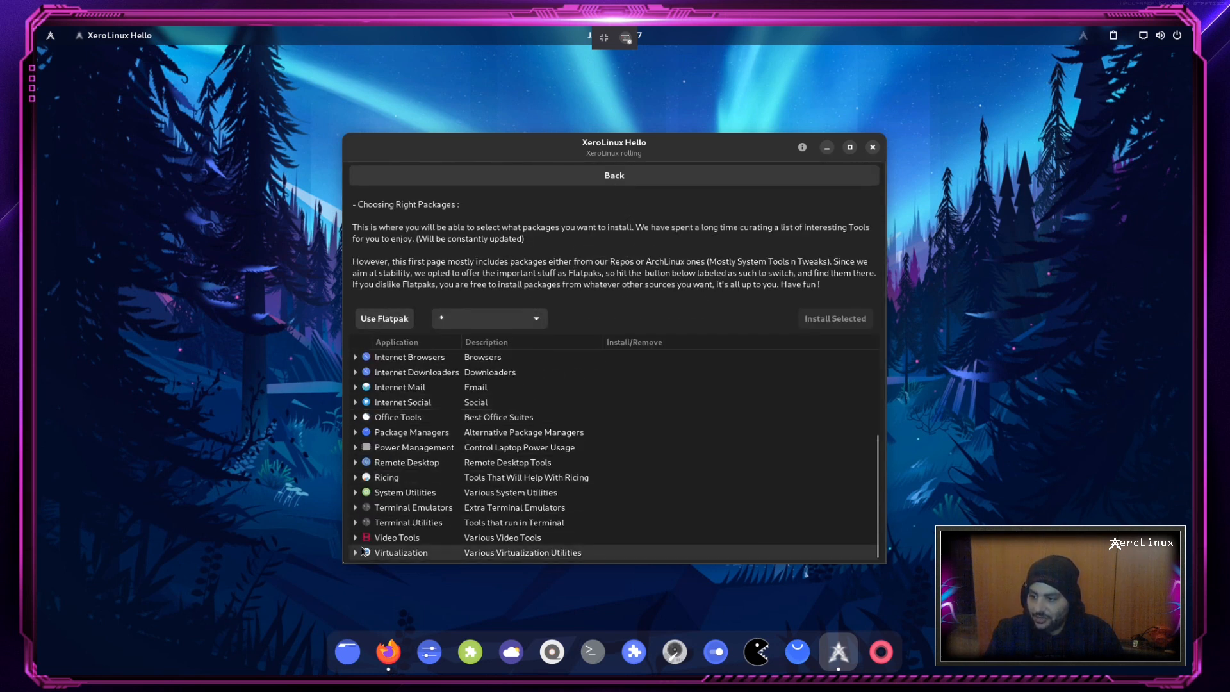
click(365, 553)
double_click(366, 554)
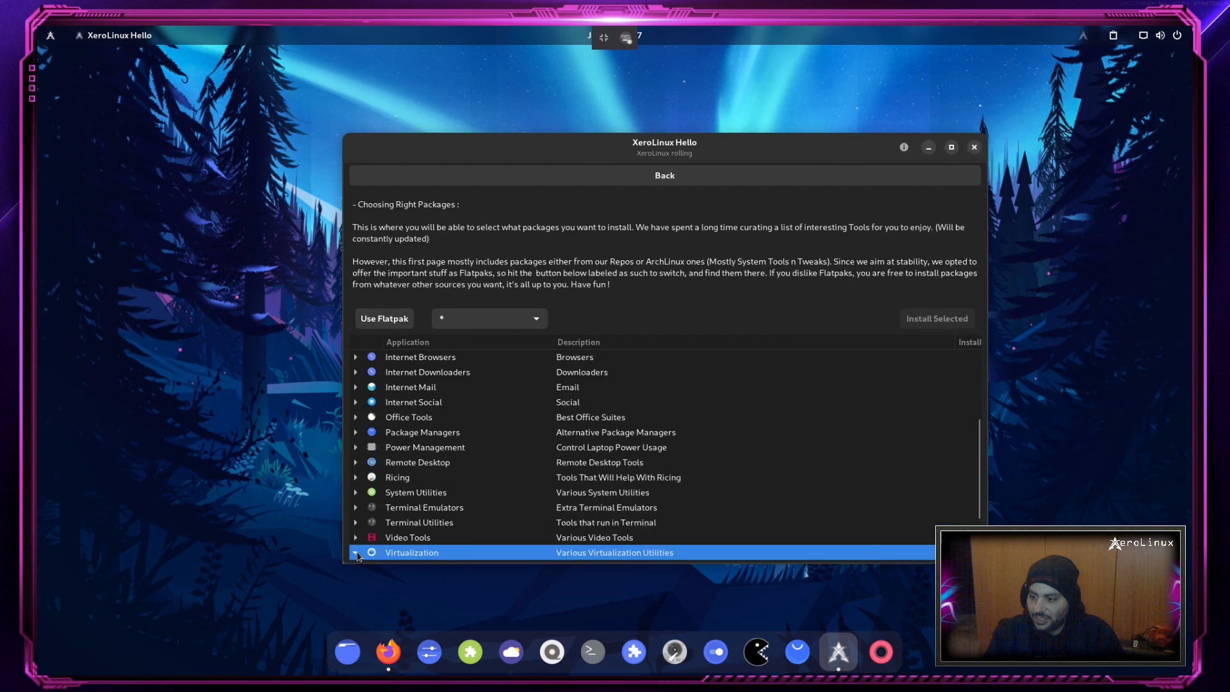
scroll(544, 538, down, 2)
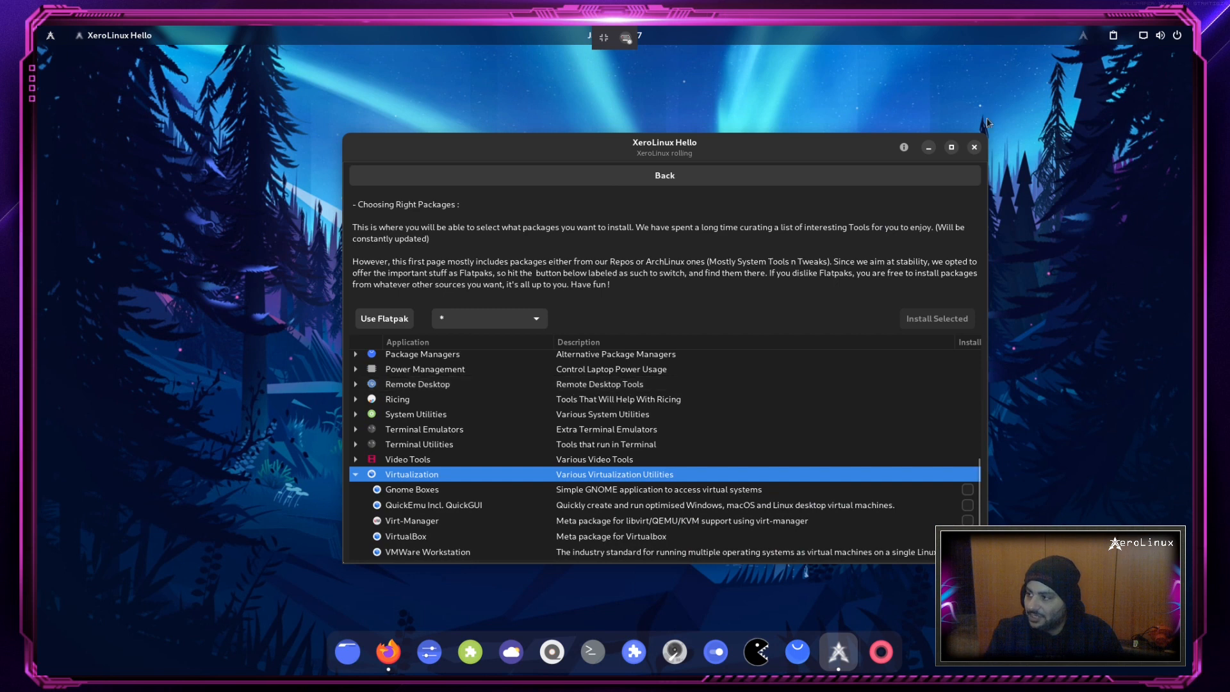
click(974, 147)
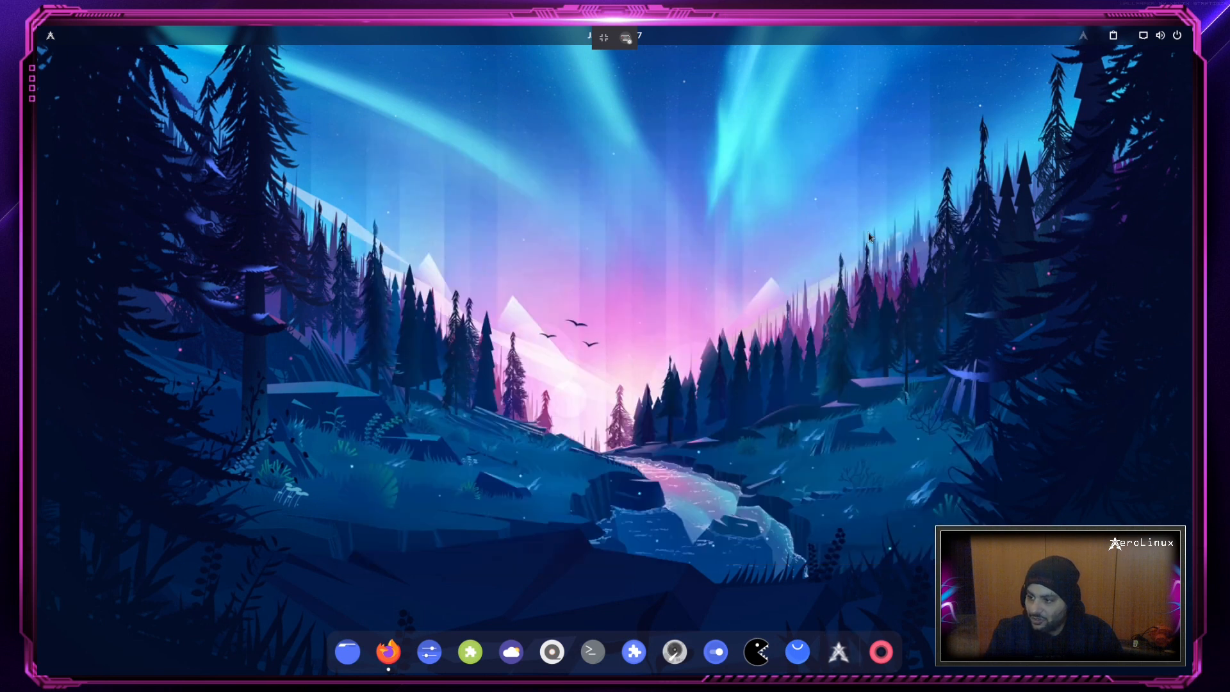
Step: Open a terminal window
click(592, 651)
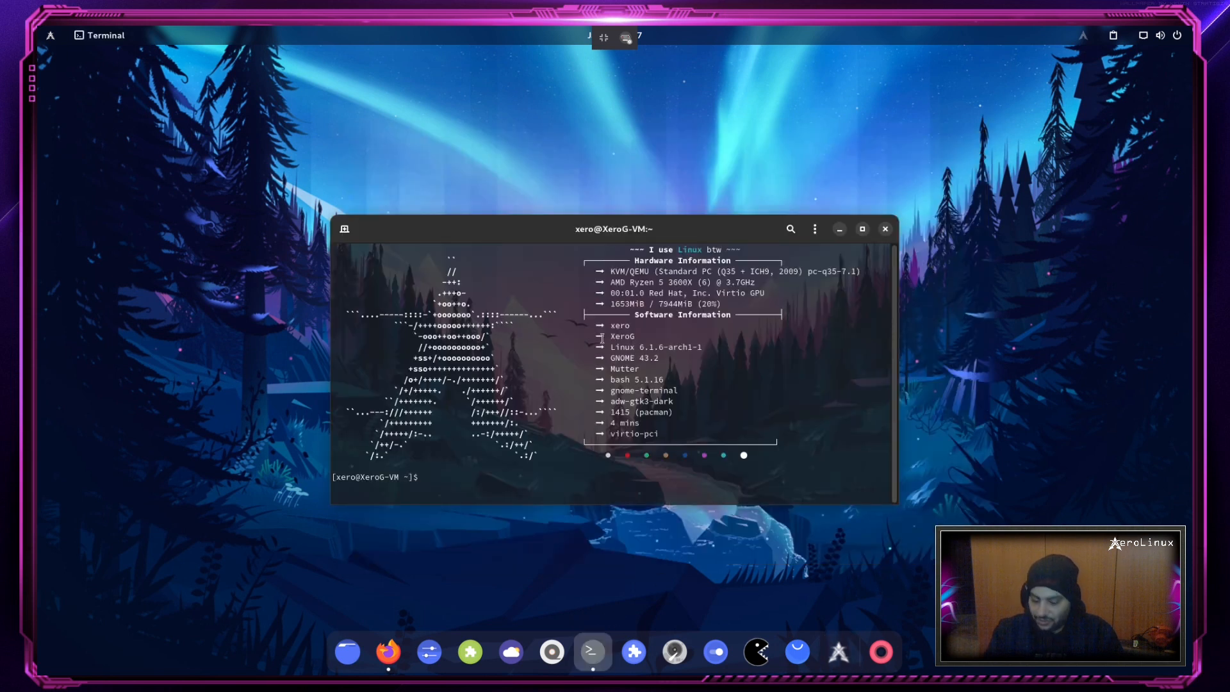
text(sudo pacman -S vmware-workstation vmware-unlocker-bin vmware-keymaps)
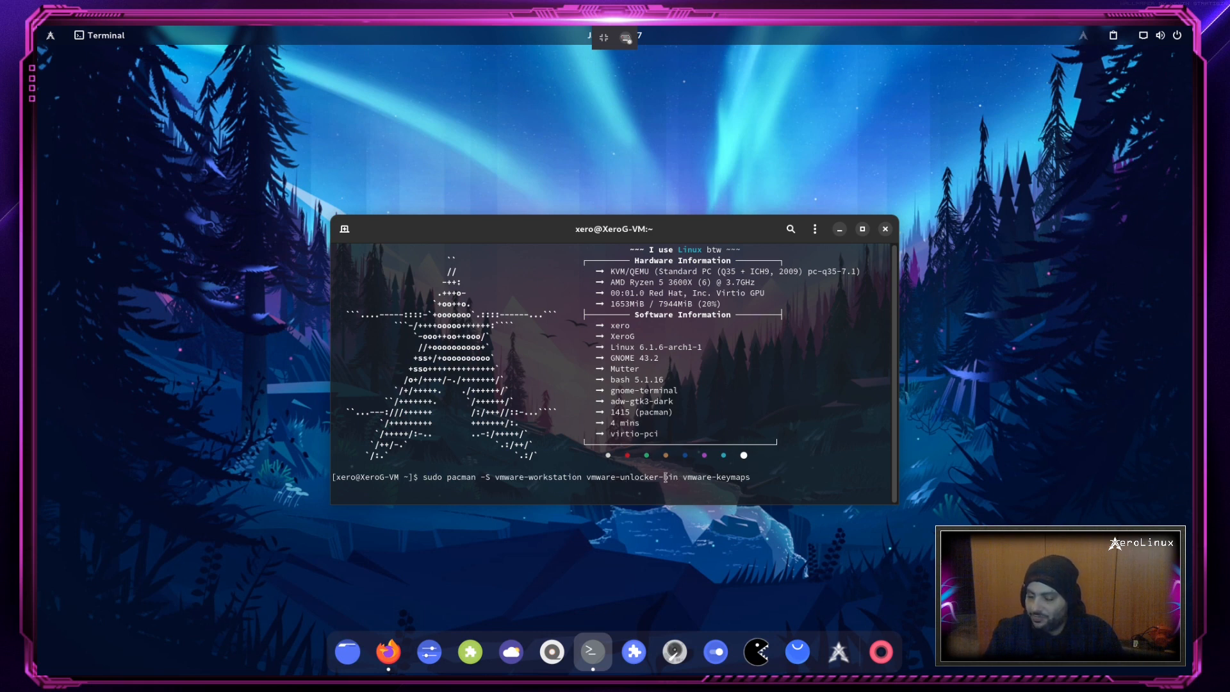
key(BackSpace)
key(BackSpace)
key(BackSpace)
key(BackSpace)
key(BackSpace)
key(BackSpace)
key(BackSpace)
key(BackSpace)
key(BackSpace)
key(BackSpace)
key(BackSpace)
key(BackSpace)
key(BackSpace)
key(BackSpace)
key(BackSpace)
key(BackSpace)
key(BackSpace)
key(BackSpace)
key(BackSpace)
key(BackSpace)
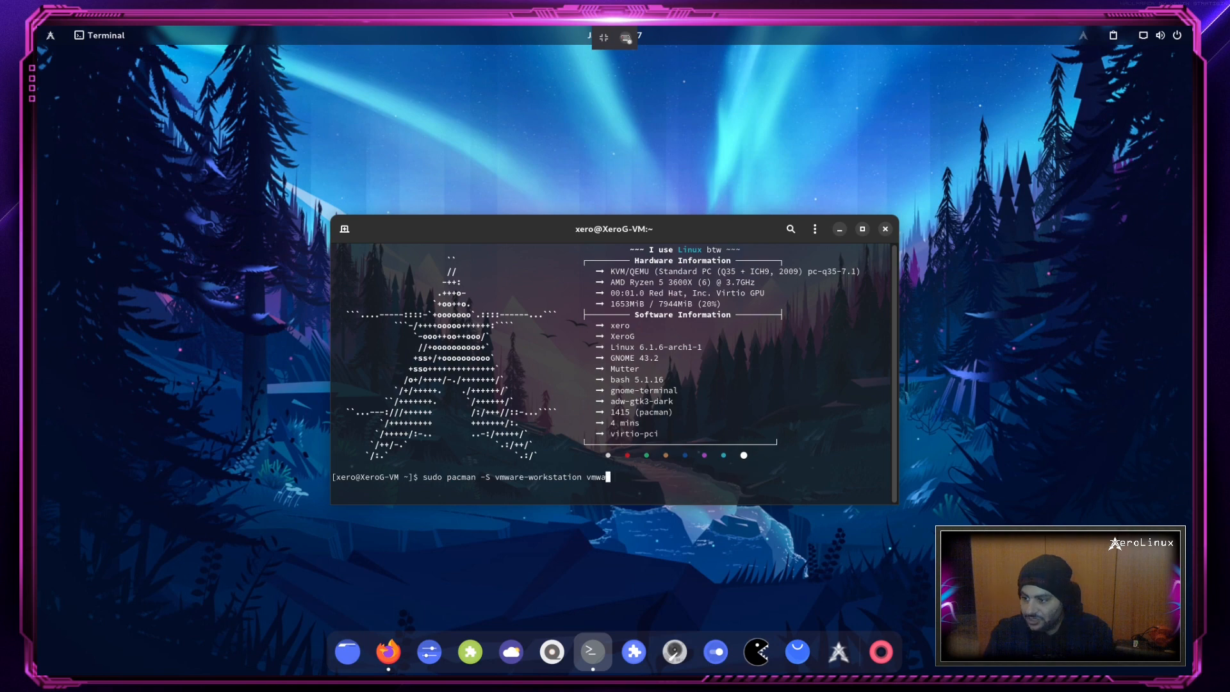
key(BackSpace)
key(BackSpace)
key(BackSpace)
key(BackSpace)
key(BackSpace)
key(BackSpace)
key(BackSpace)
key(BackSpace)
key(BackSpace)
key(BackSpace)
key(BackSpace)
key(BackSpace)
key(BackSpace)
key(BackSpace)
key(BackSpace)
key(BackSpace)
key(BackSpace)
key(BackSpace)
key(BackSpace)
key(BackSpace)
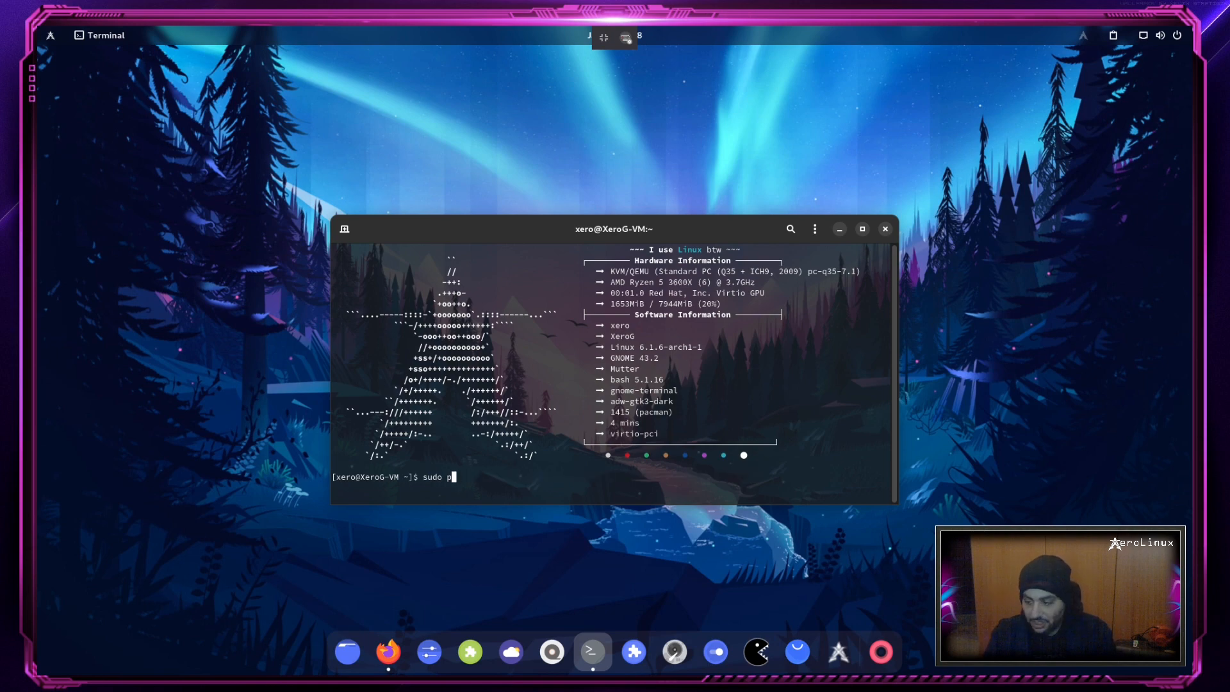
key(BackSpace)
key(BackSpace)
key(BackSpace)
key(BackSpace)
key(BackSpace)
key(BackSpace)
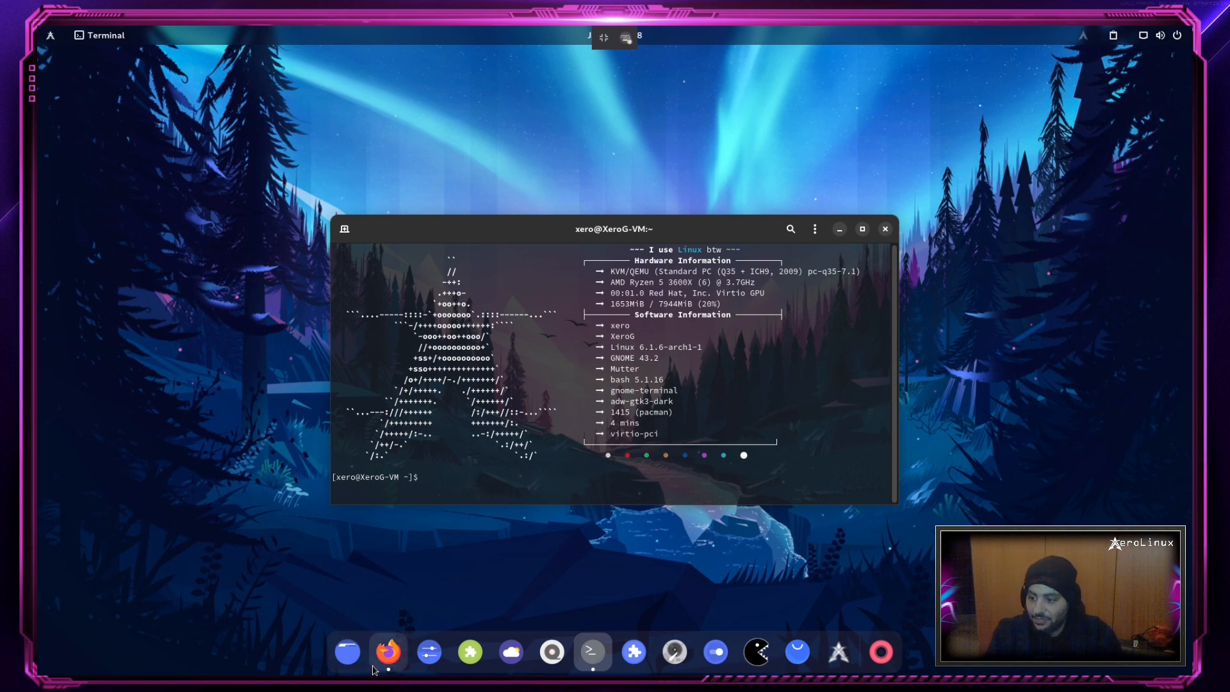
Step: Switch to Firefox and review the forum guide's commands for installing VMWare-Workstation and activating networking and other services
click(387, 651)
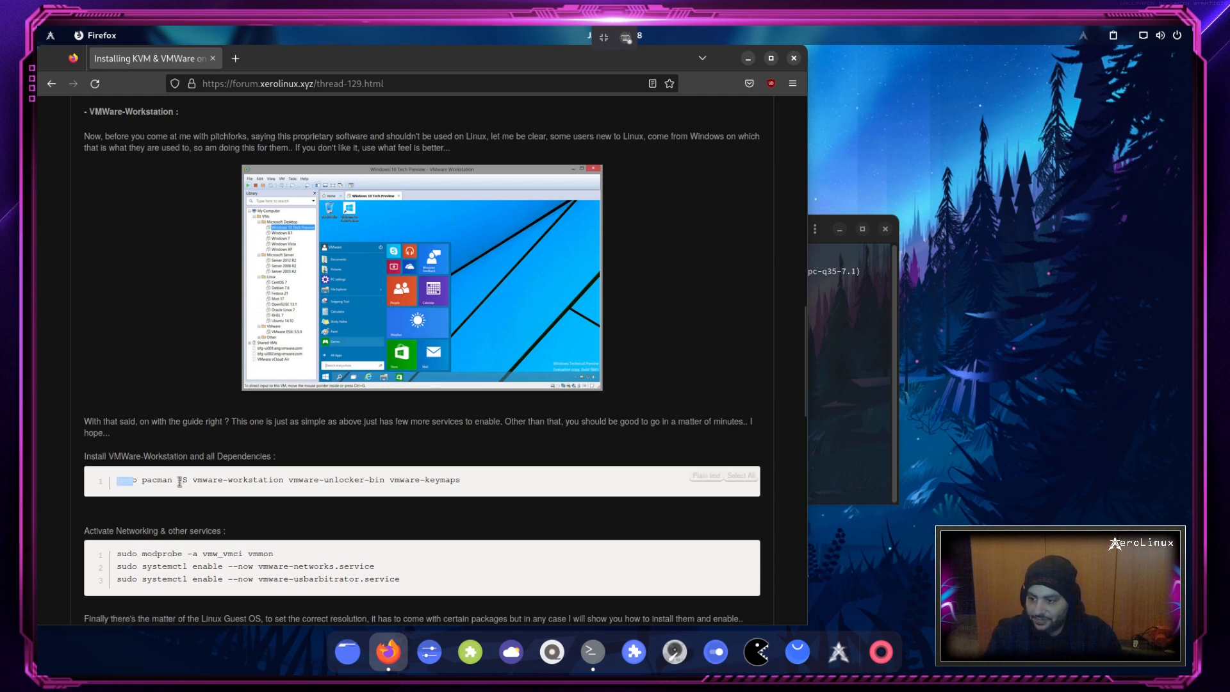
drag(102, 484, 467, 502)
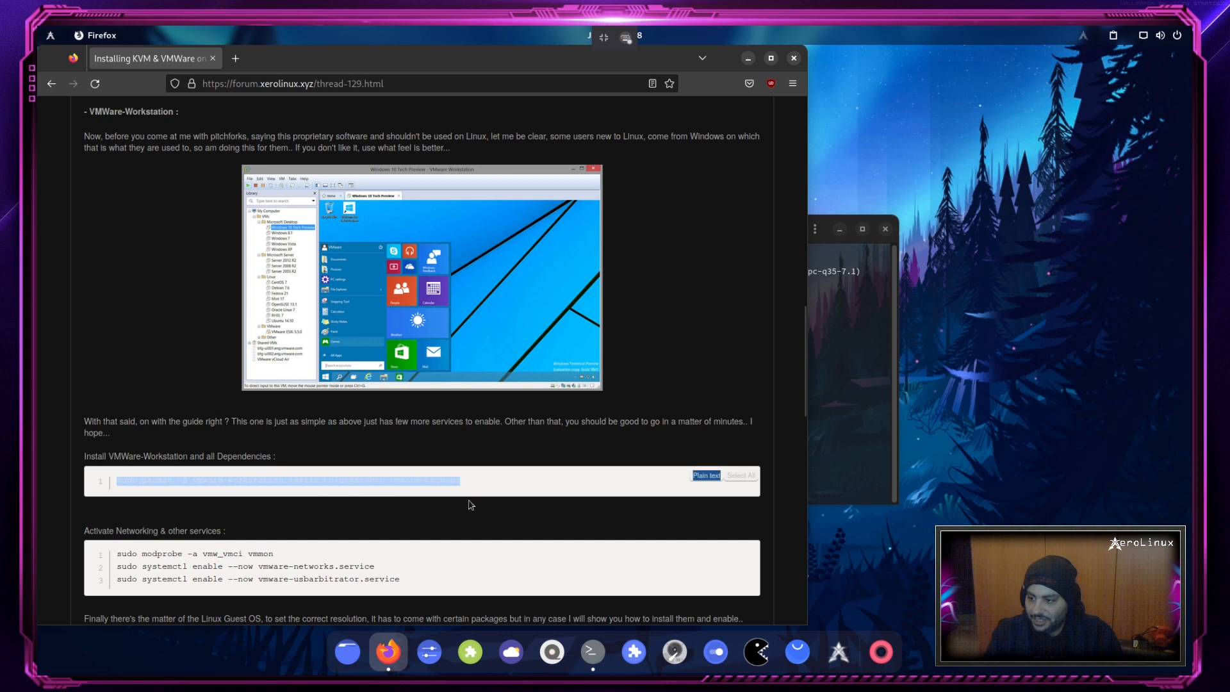
click(281, 551)
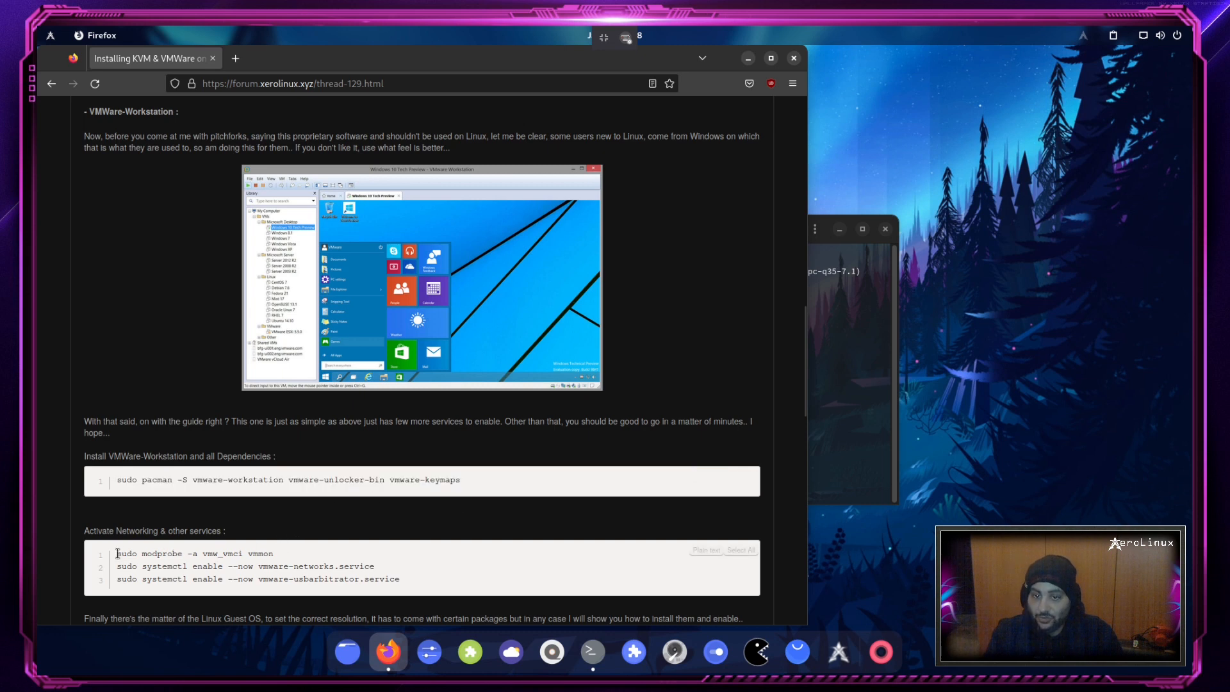
drag(118, 554, 261, 557)
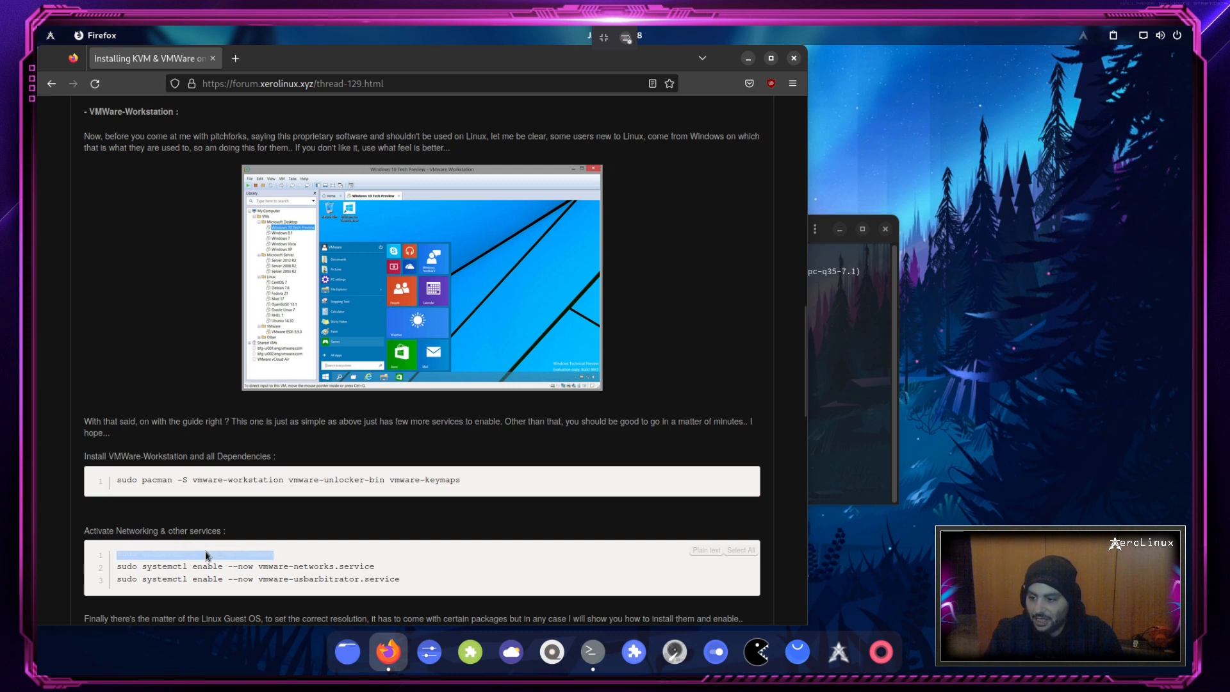
click(118, 579)
scroll(217, 567, down, 3)
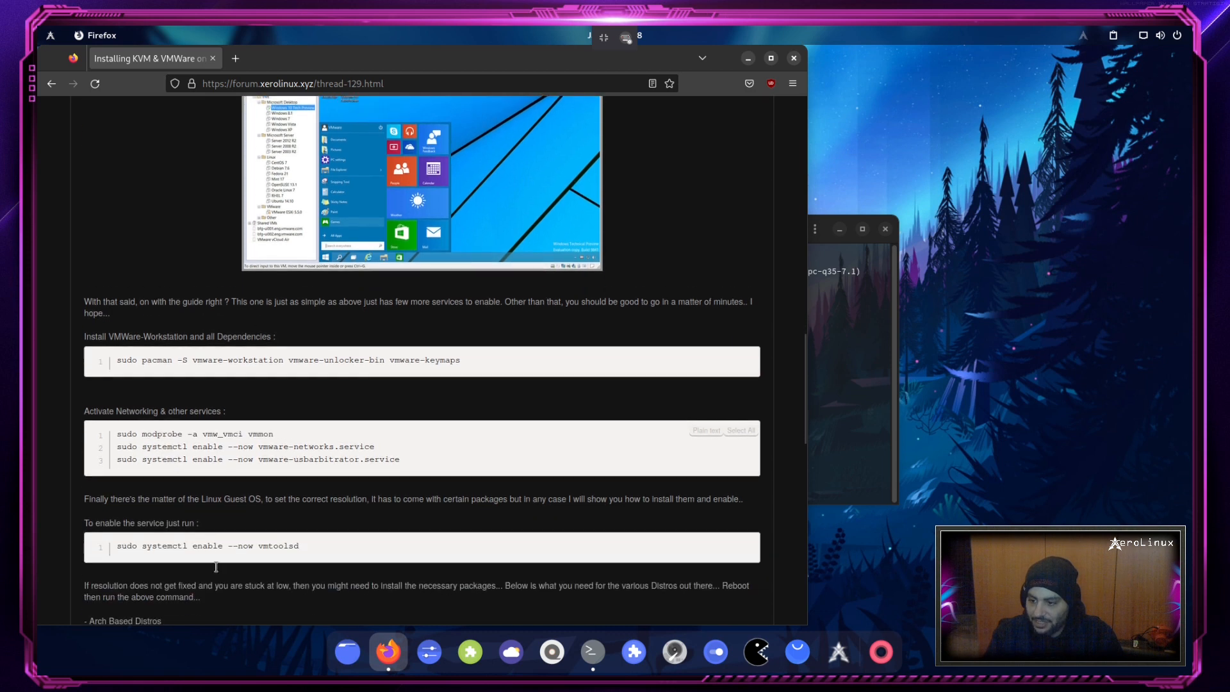
Step: Copy "sudo modprobe -a vmw_vmci vmmon" from the guide and run it in the terminal, entering the sudo password
triple_click(152, 423)
right_click(254, 427)
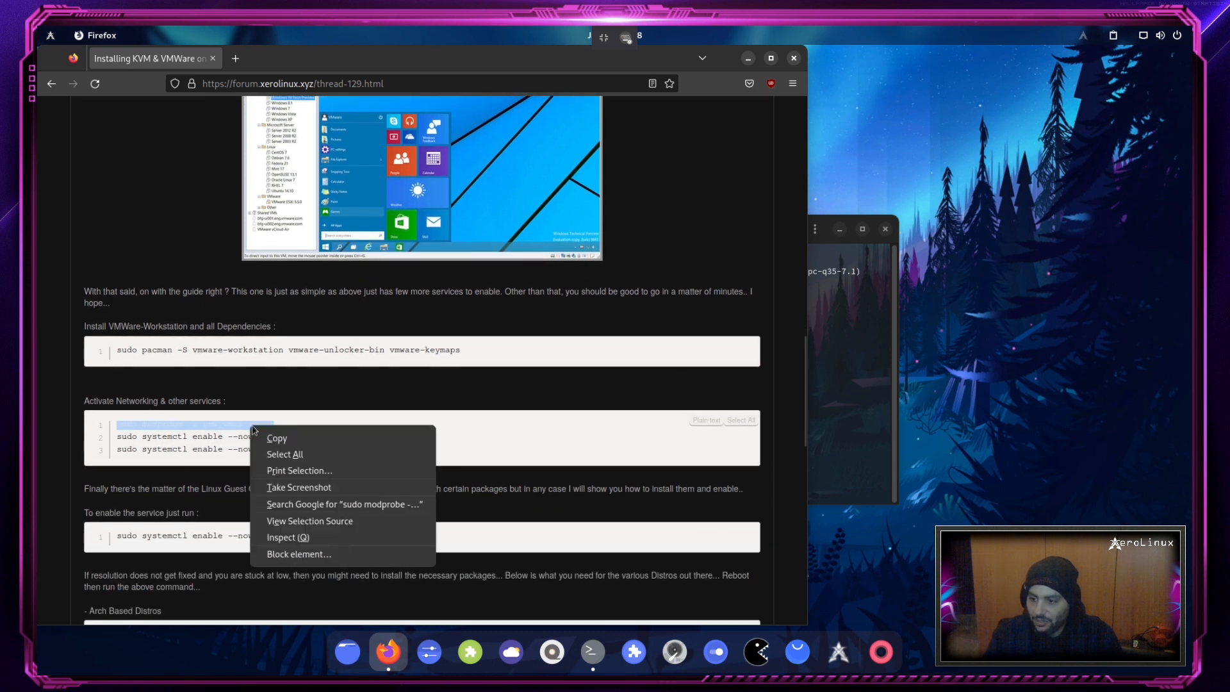
click(285, 438)
click(837, 486)
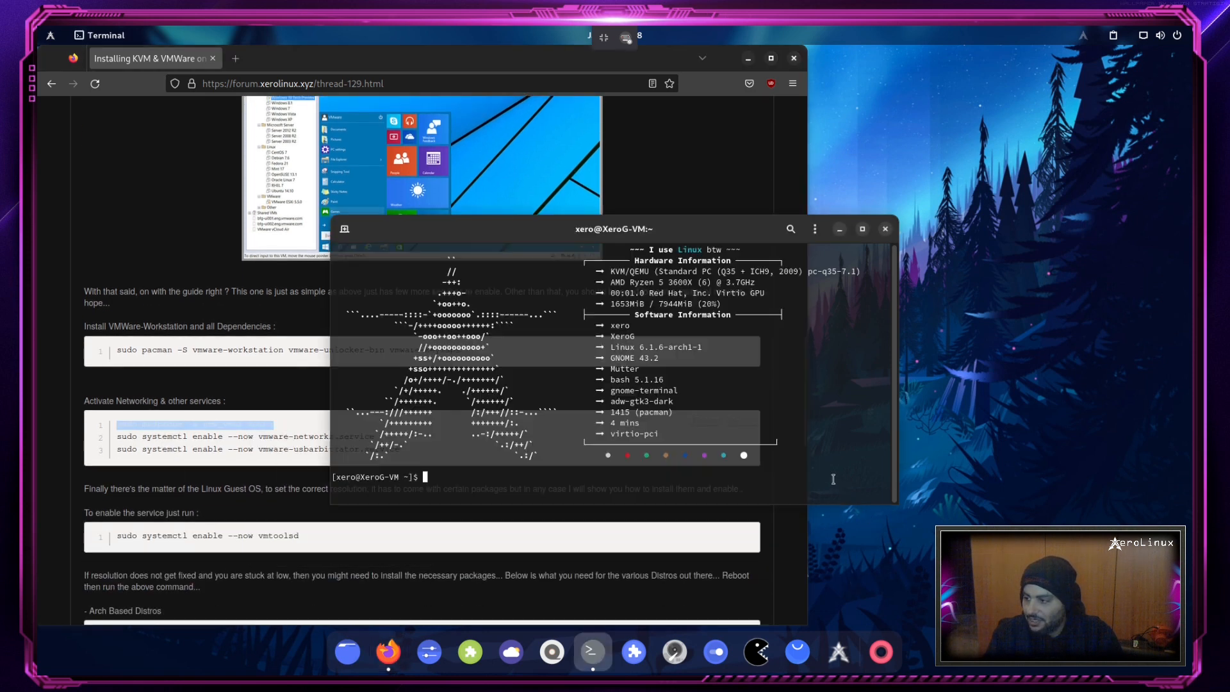
key(ctrl+shift+v)
key(Return)
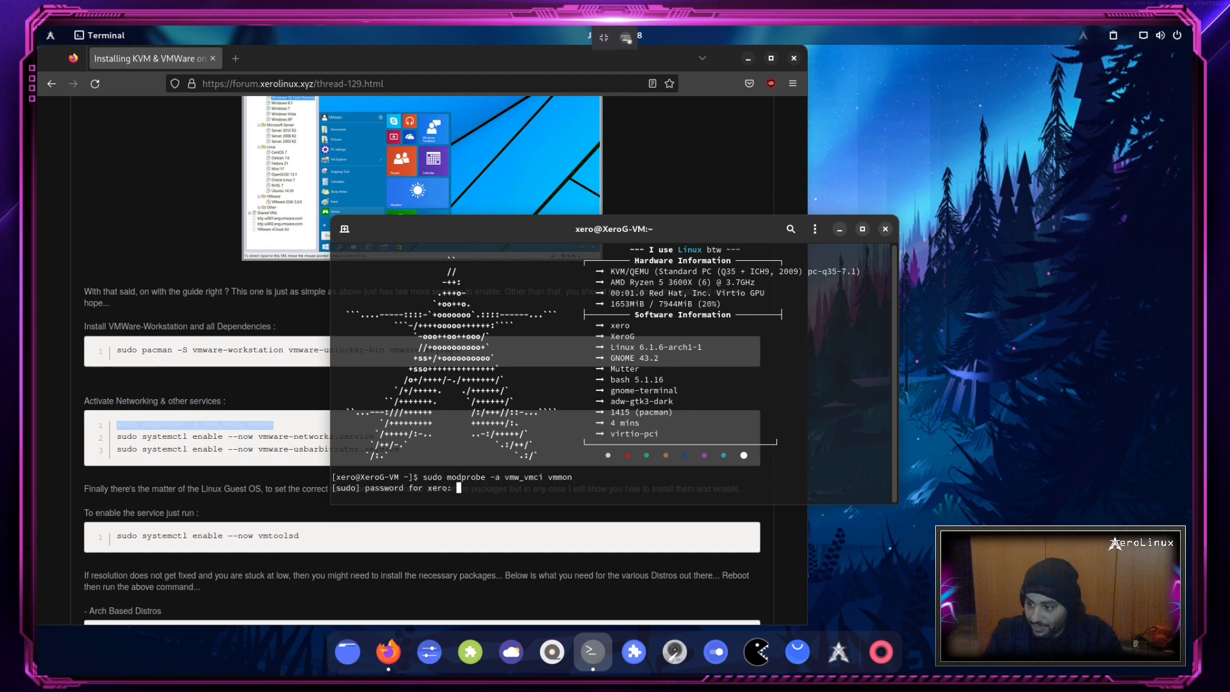
key(Return)
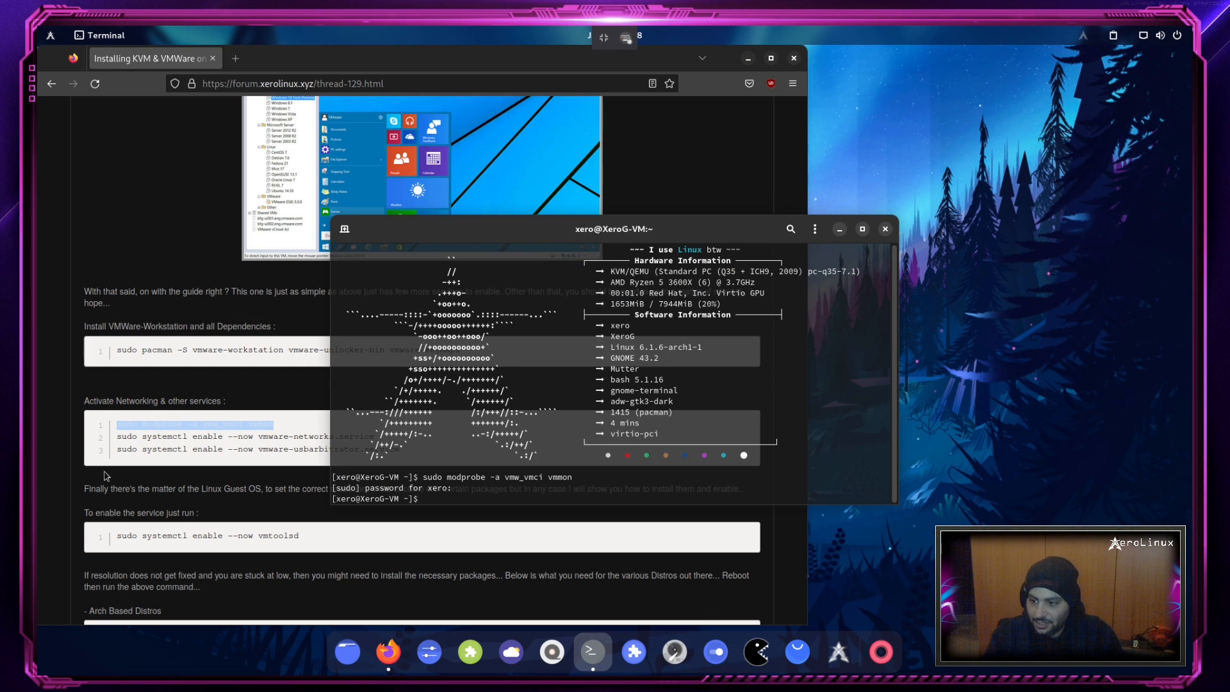
Step: Copy "sudo systemctl enable --now vmware-networks.service" from the guide and run it in the terminal
drag(122, 436, 225, 438)
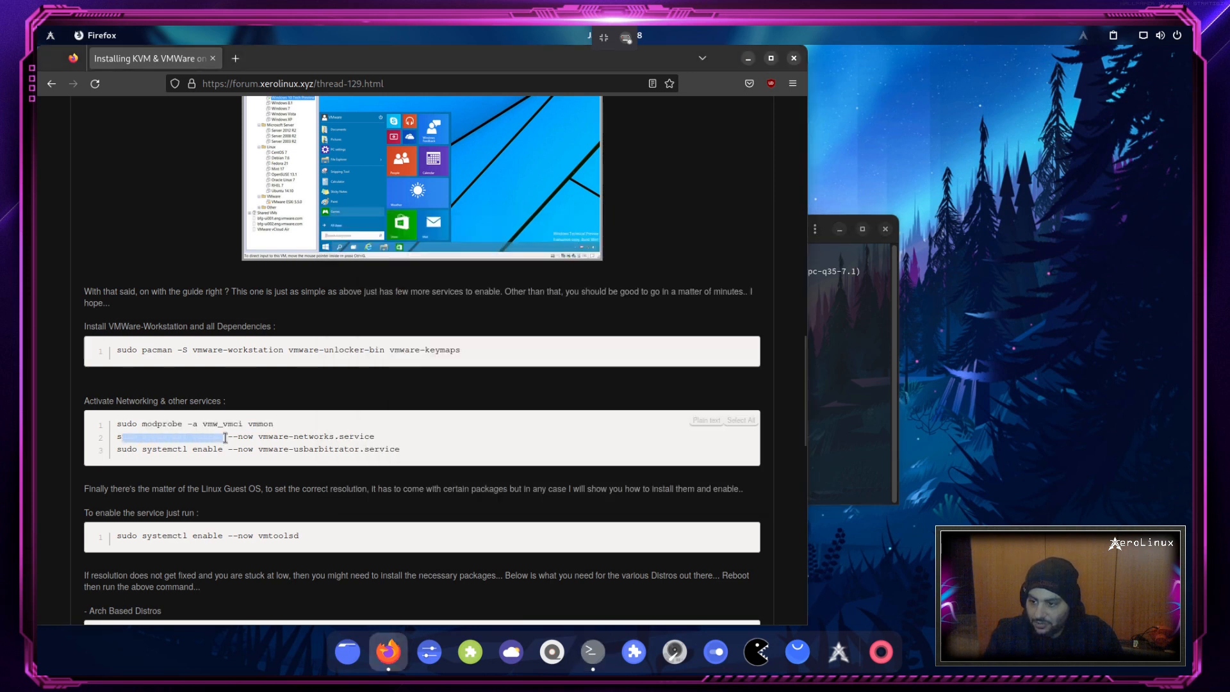
drag(116, 437, 376, 445)
right_click(366, 439)
click(399, 451)
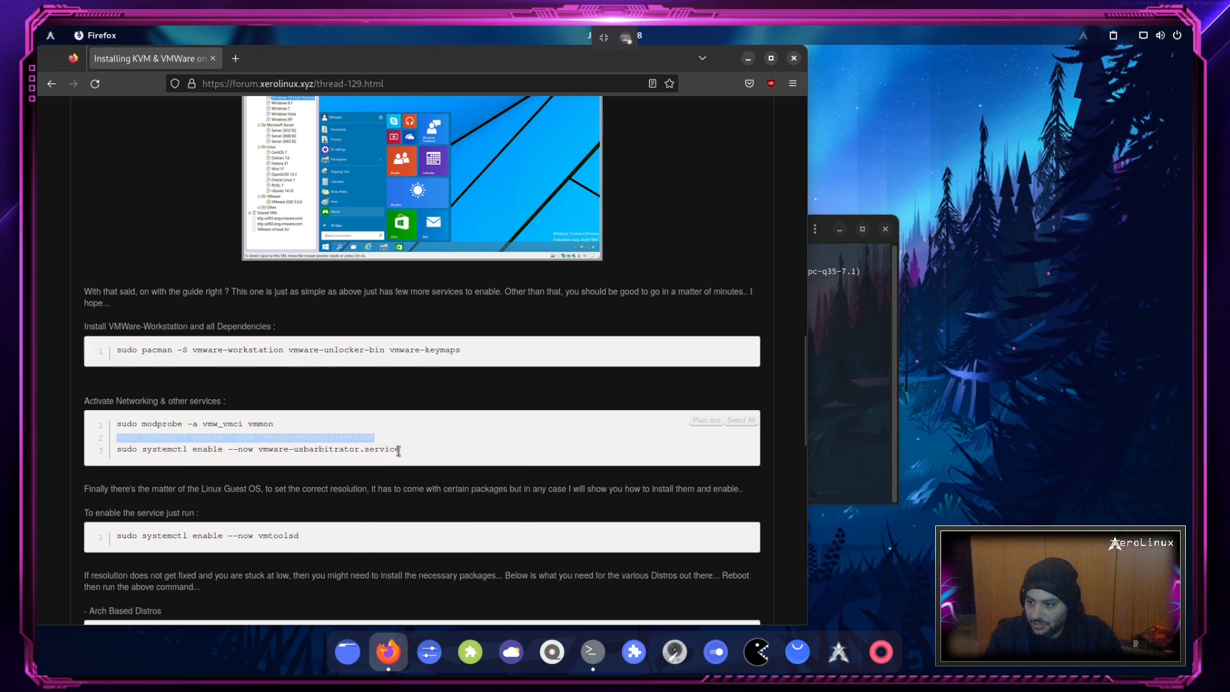
click(867, 479)
key(ctrl+shift+v)
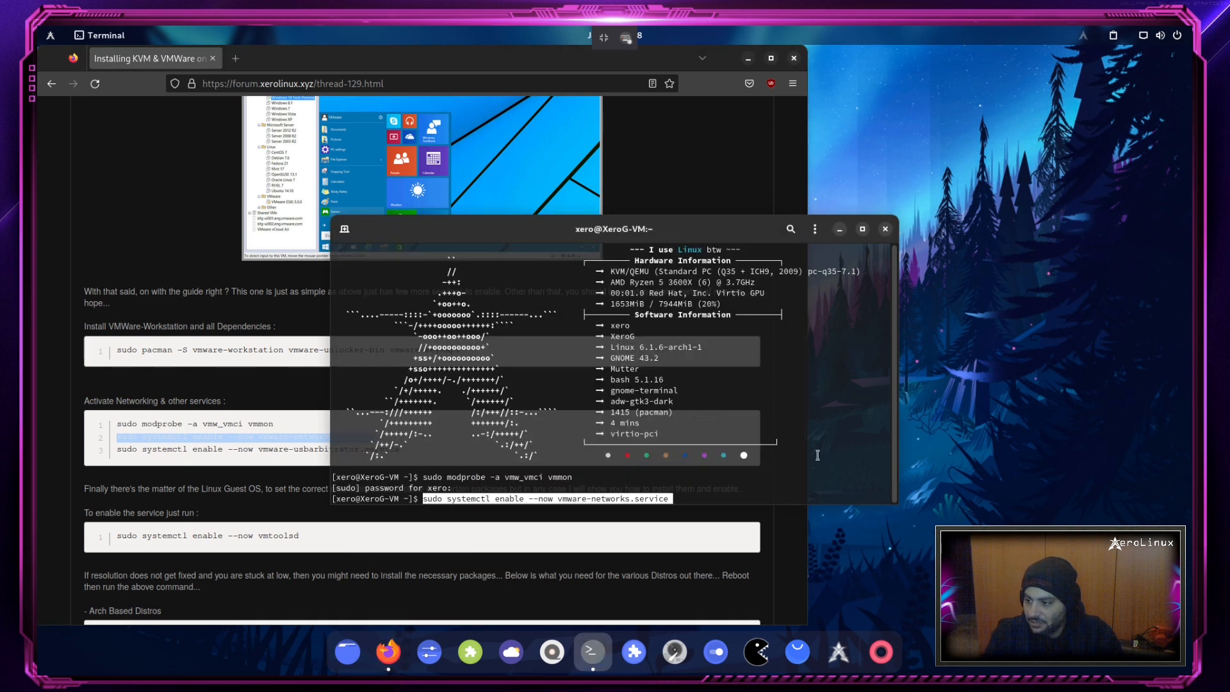
key(Return)
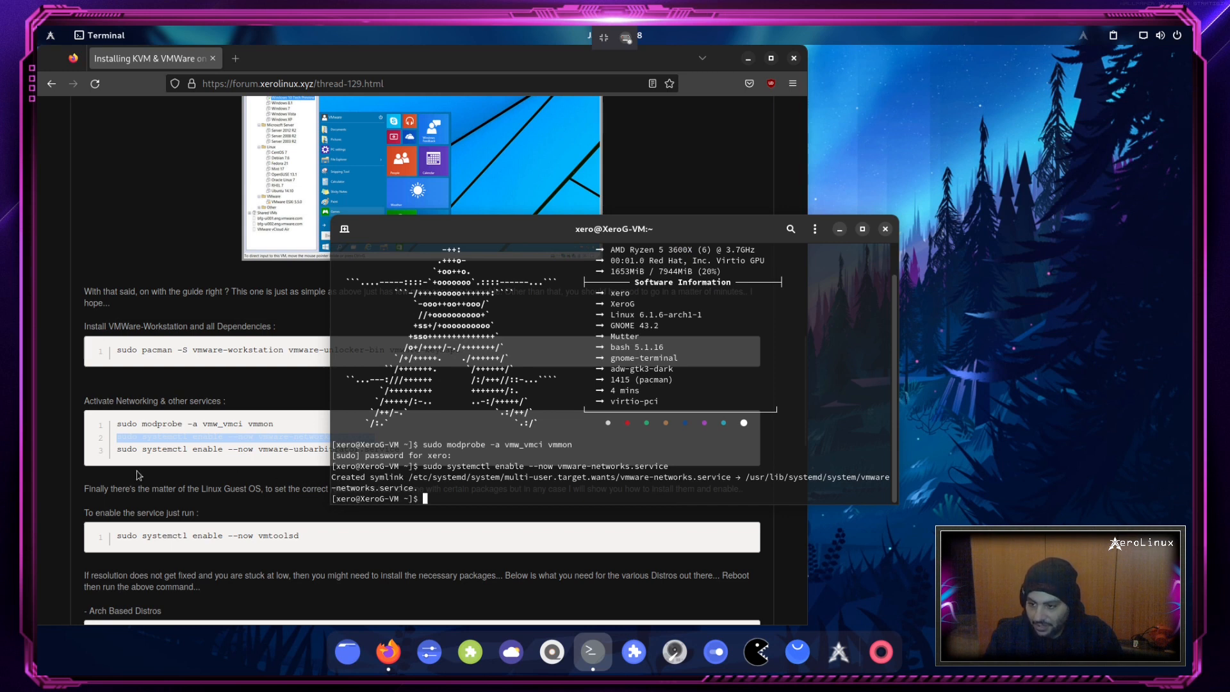
Step: Copy "sudo systemctl enable --now vmware-usbarbitrator.service" from the guide and run it in the terminal
drag(114, 452, 421, 458)
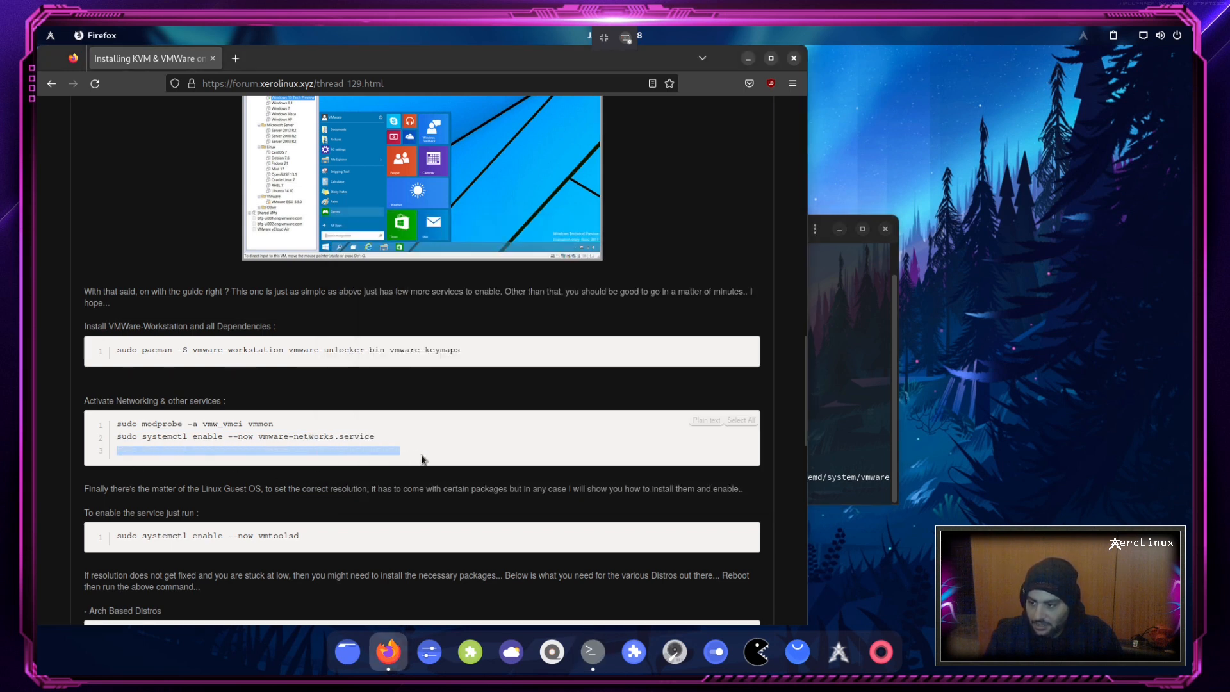
right_click(385, 448)
click(418, 464)
click(851, 480)
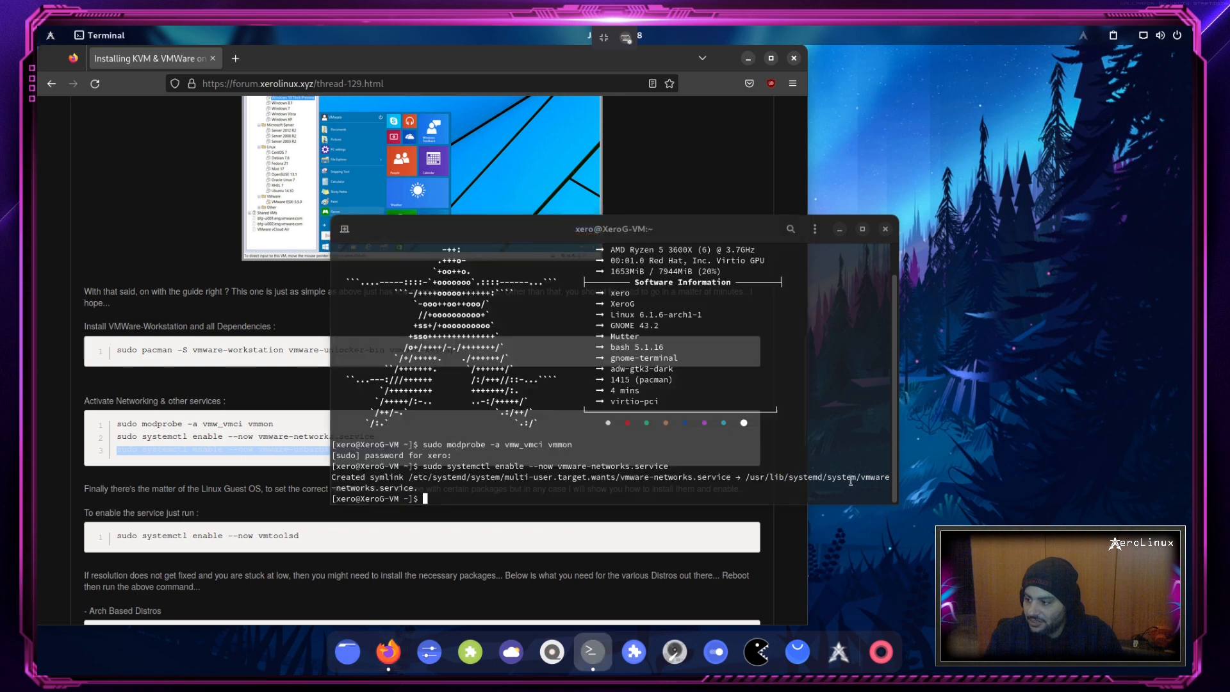
key(ctrl+shift+v)
key(Return)
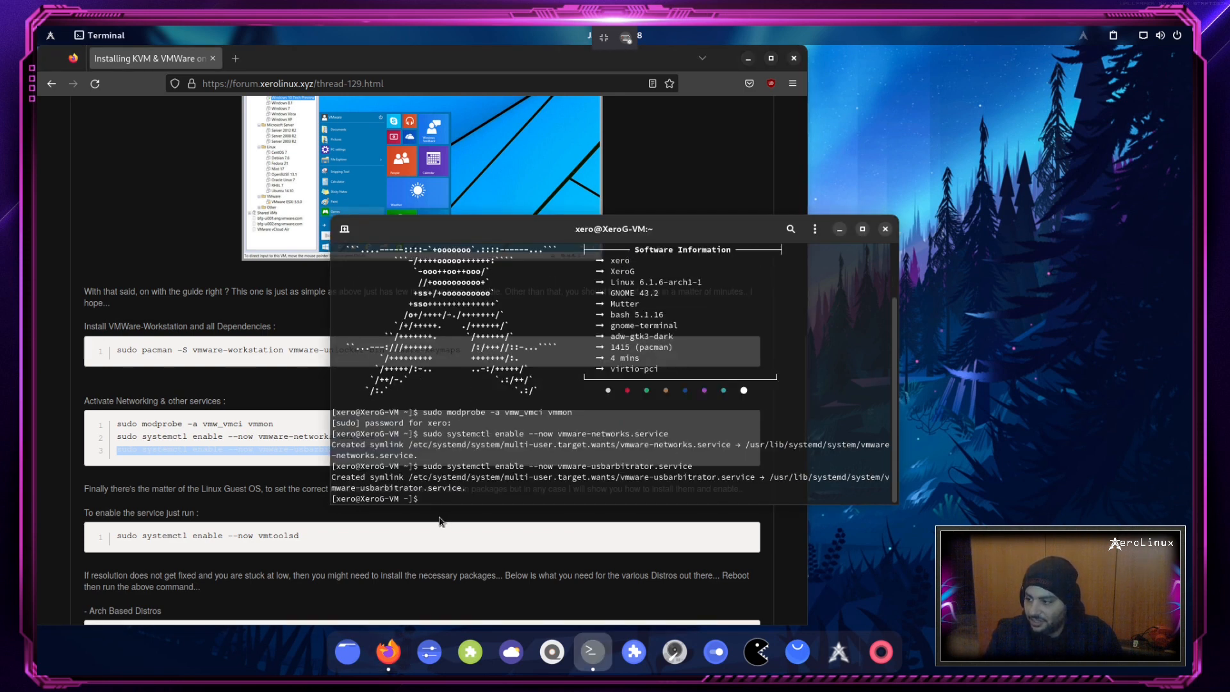
Step: Examine the guide's "sudo systemctl enable --now vmtoolsd" command for setting the resolution in a Linux guest
drag(117, 536, 316, 542)
click(114, 538)
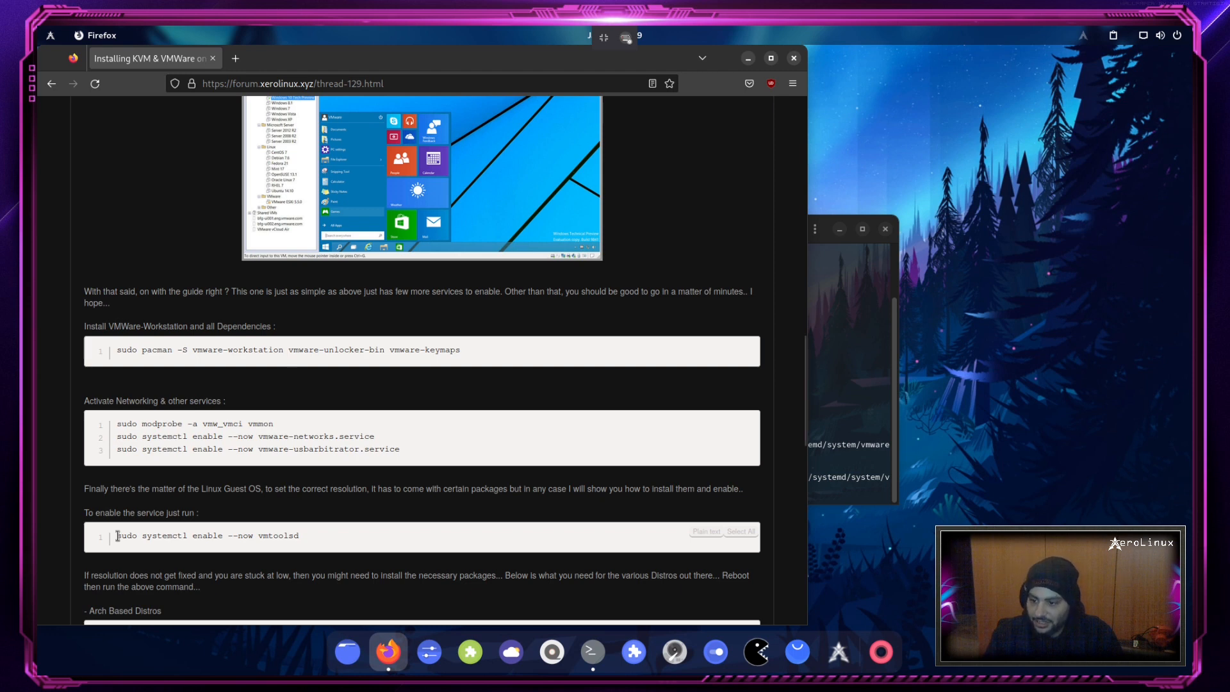
drag(131, 538, 328, 541)
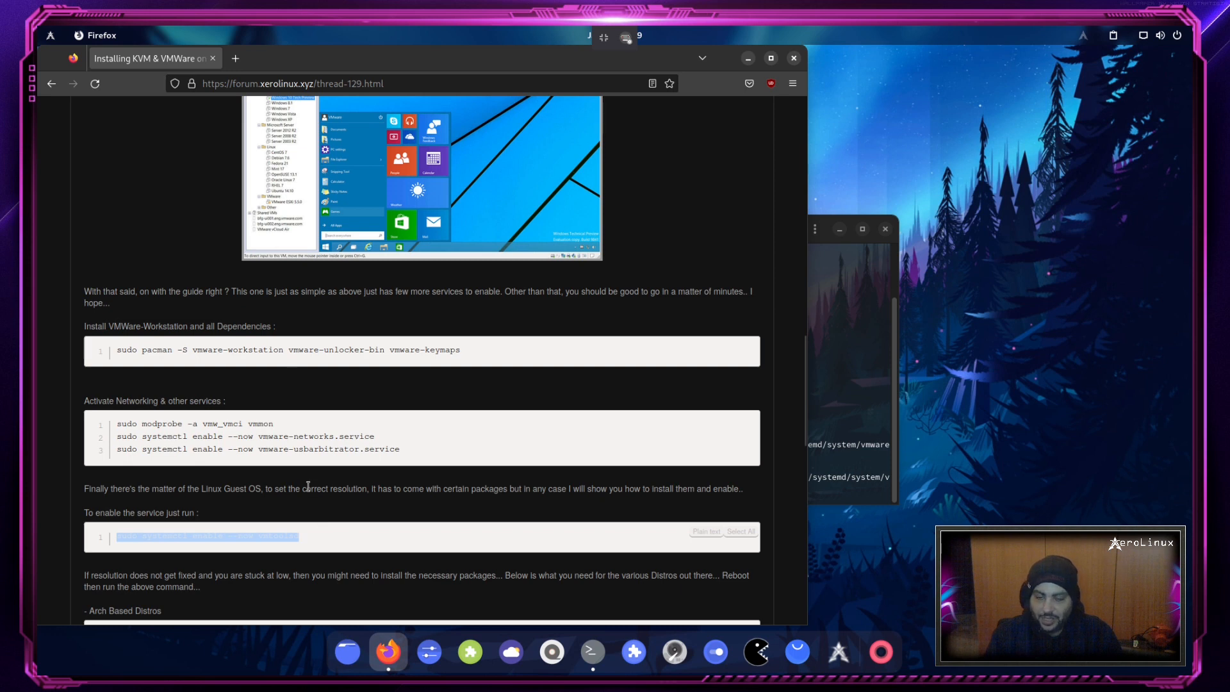
click(326, 543)
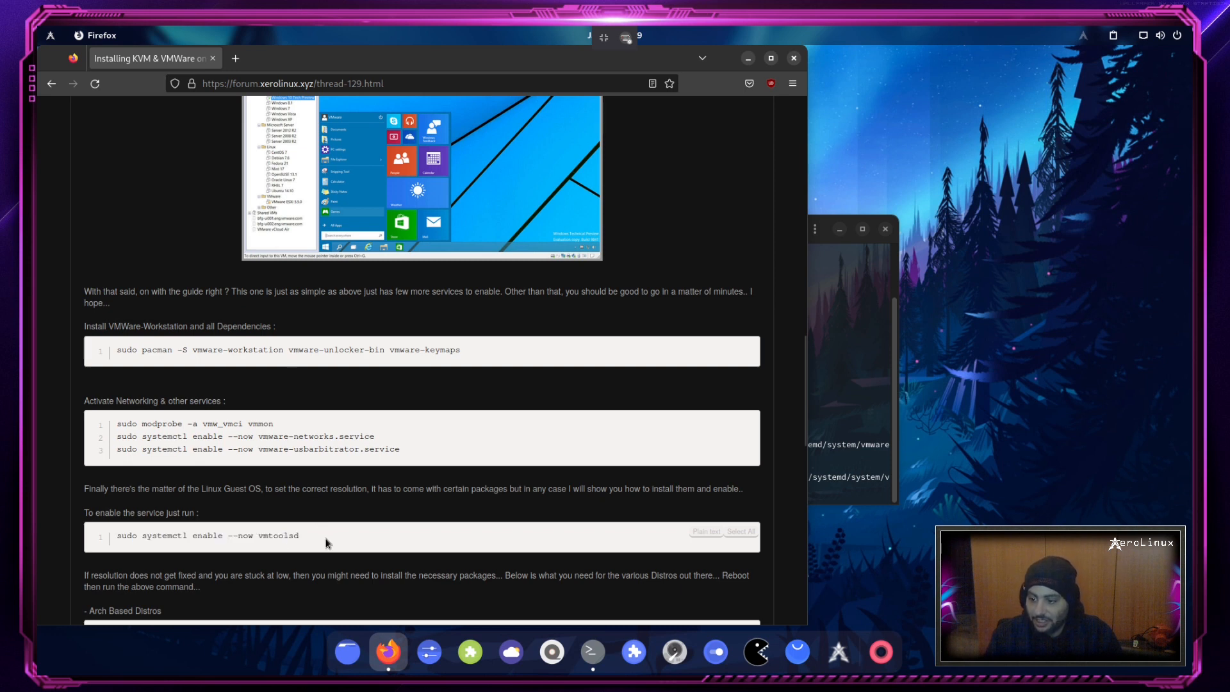
drag(324, 540, 125, 536)
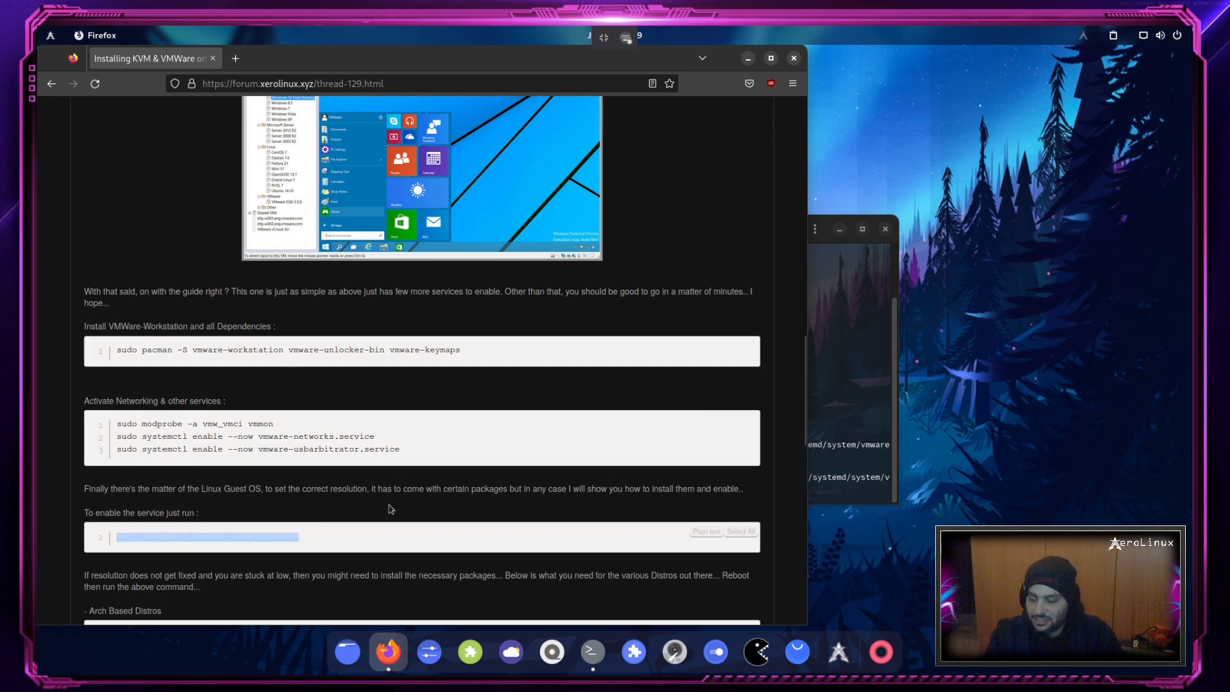
Step: Close the terminal and browser windows, and launch VMware Workstation by searching the installed applications for "vmw"
click(844, 372)
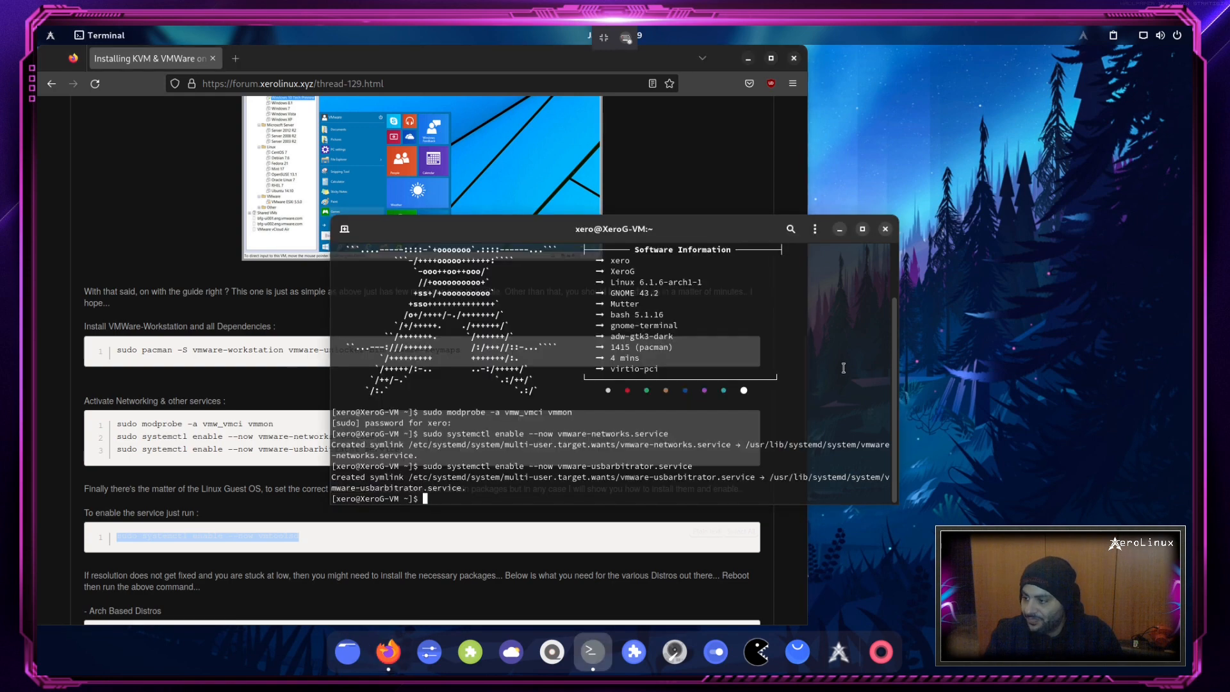
click(886, 230)
click(794, 58)
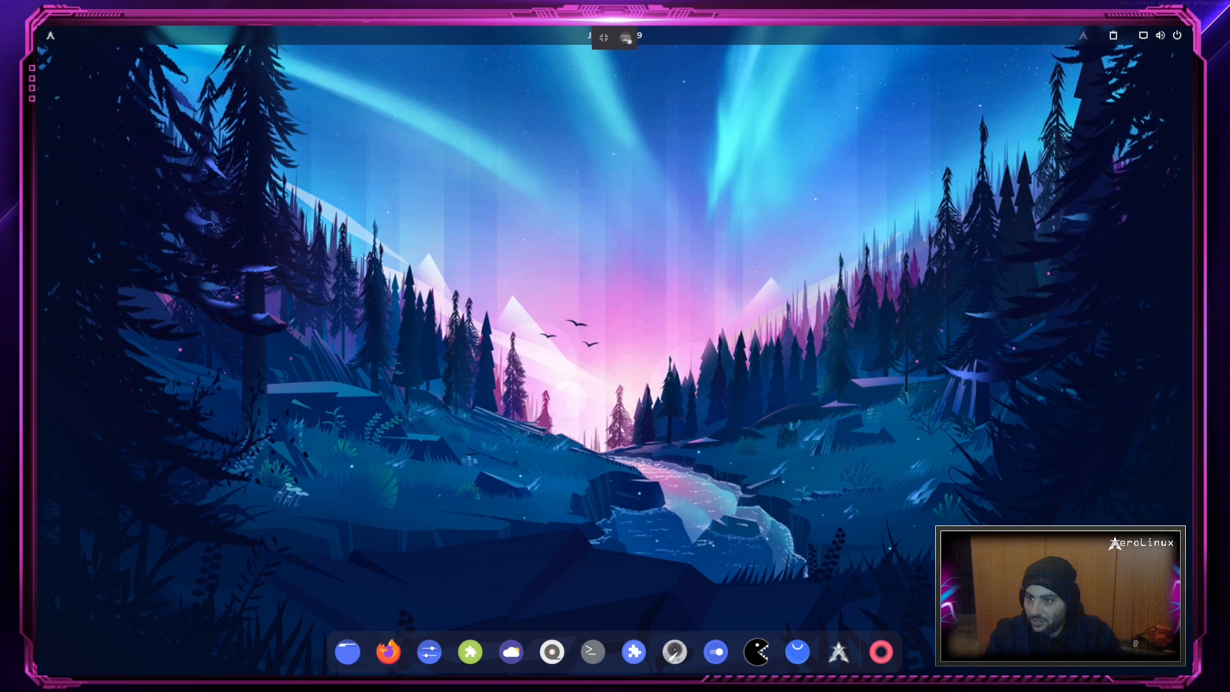
click(52, 35)
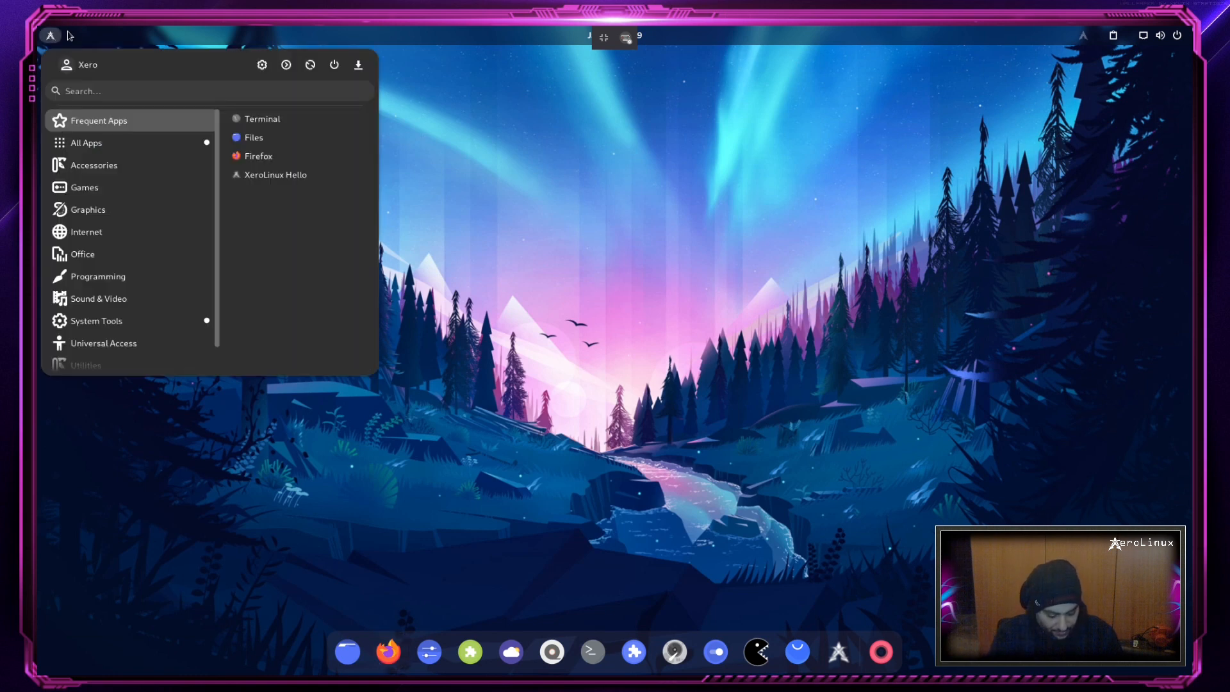
text(vmw)
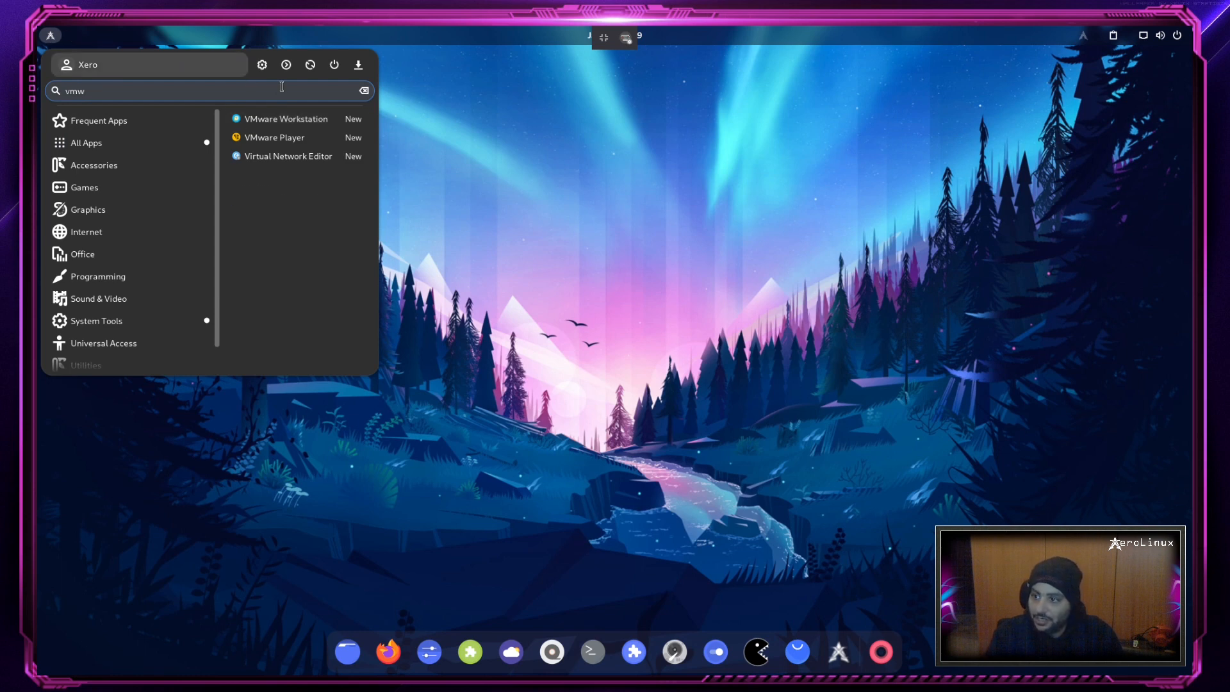
click(294, 122)
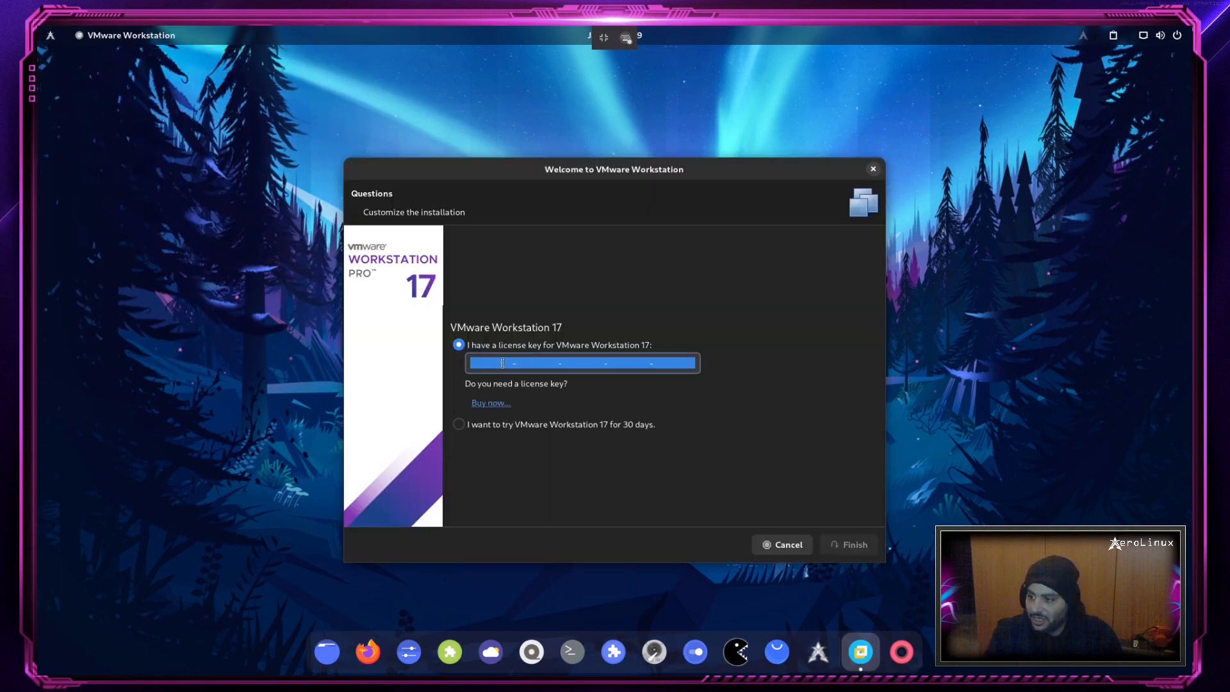
Step: Choose the 30-day trial of VMware Workstation 17, finish the setup, and authenticate with the account password
click(491, 426)
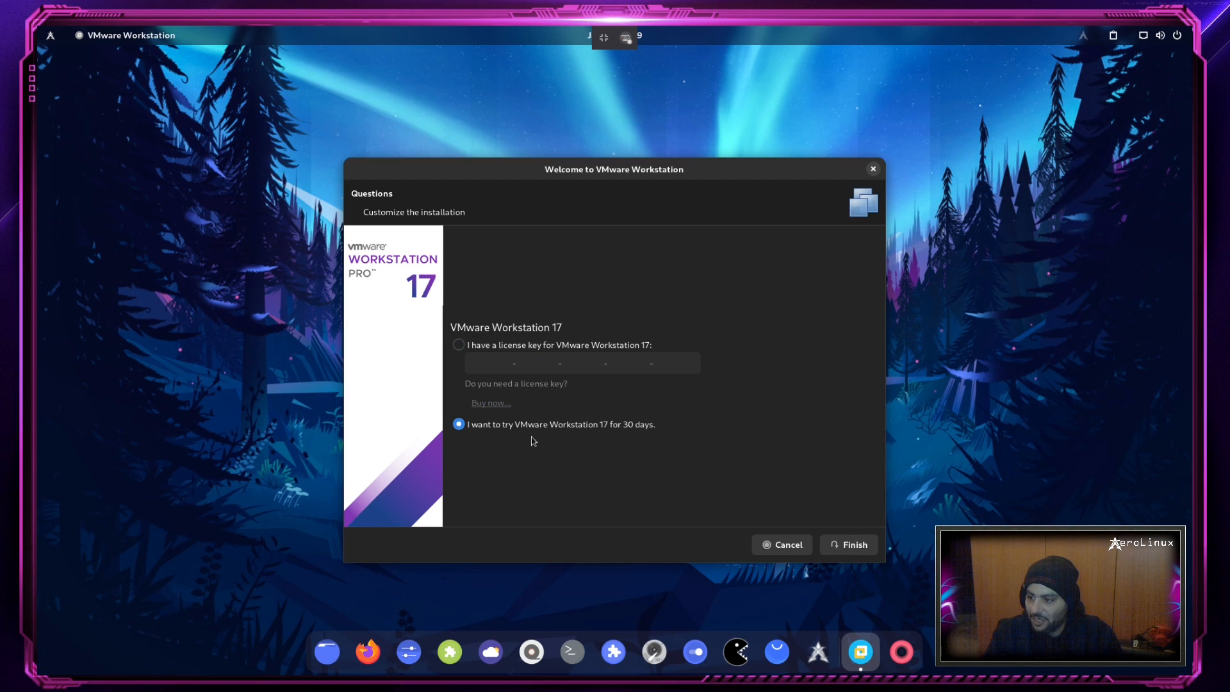
click(851, 551)
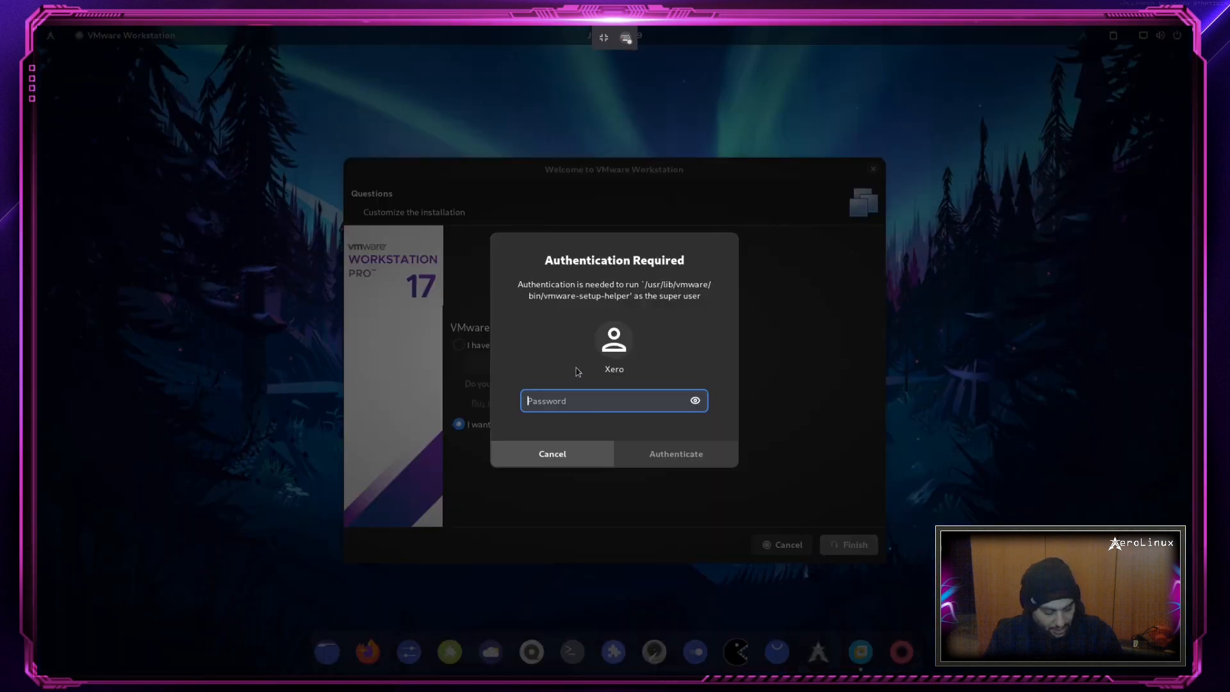
text(•••)
key(Return)
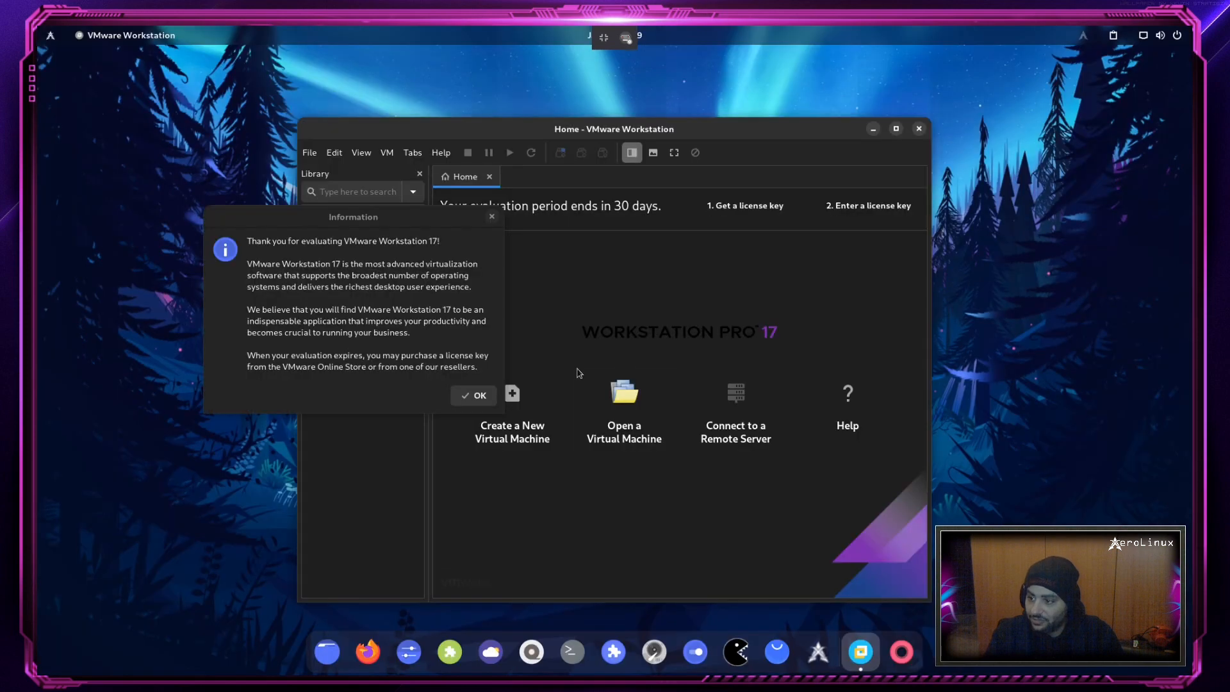
Step: Dismiss the evaluation notice, reposition the VMware Workstation window, and hide its Library sidebar
click(469, 394)
drag(487, 128, 390, 117)
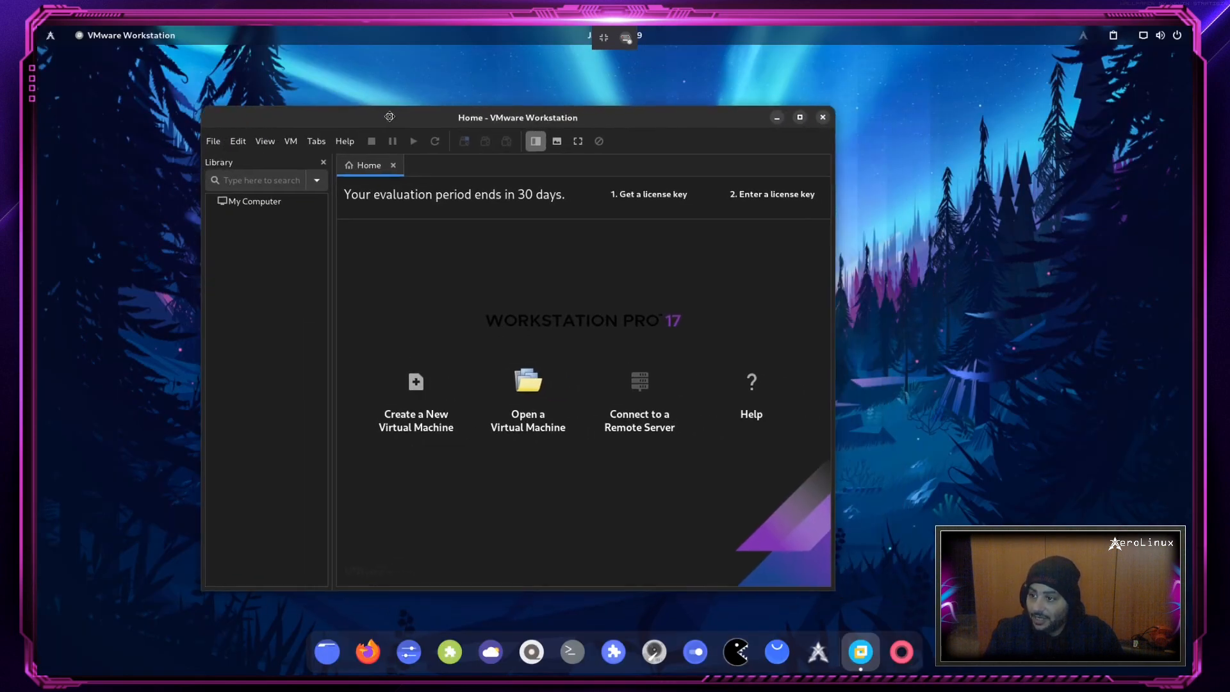
click(323, 164)
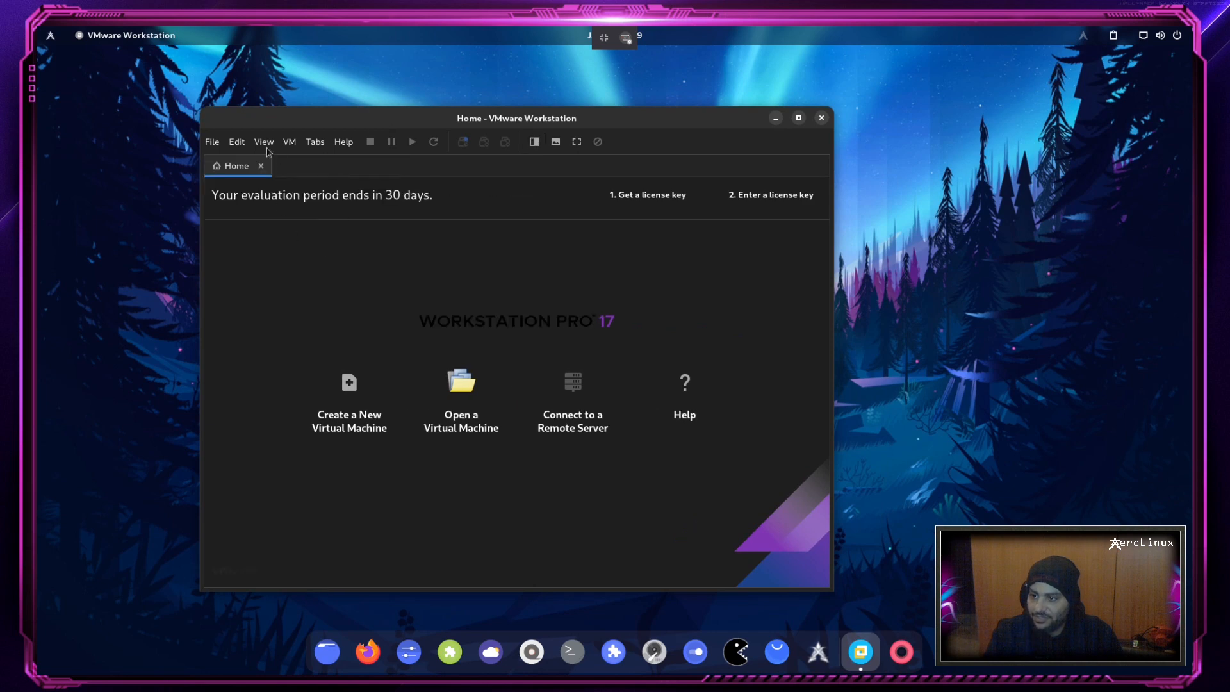
Step: Start a typical new virtual machine from the Downloads ISO image XeroG-2023.01-x86_64.iso, with Linux as the guest operating system
click(359, 402)
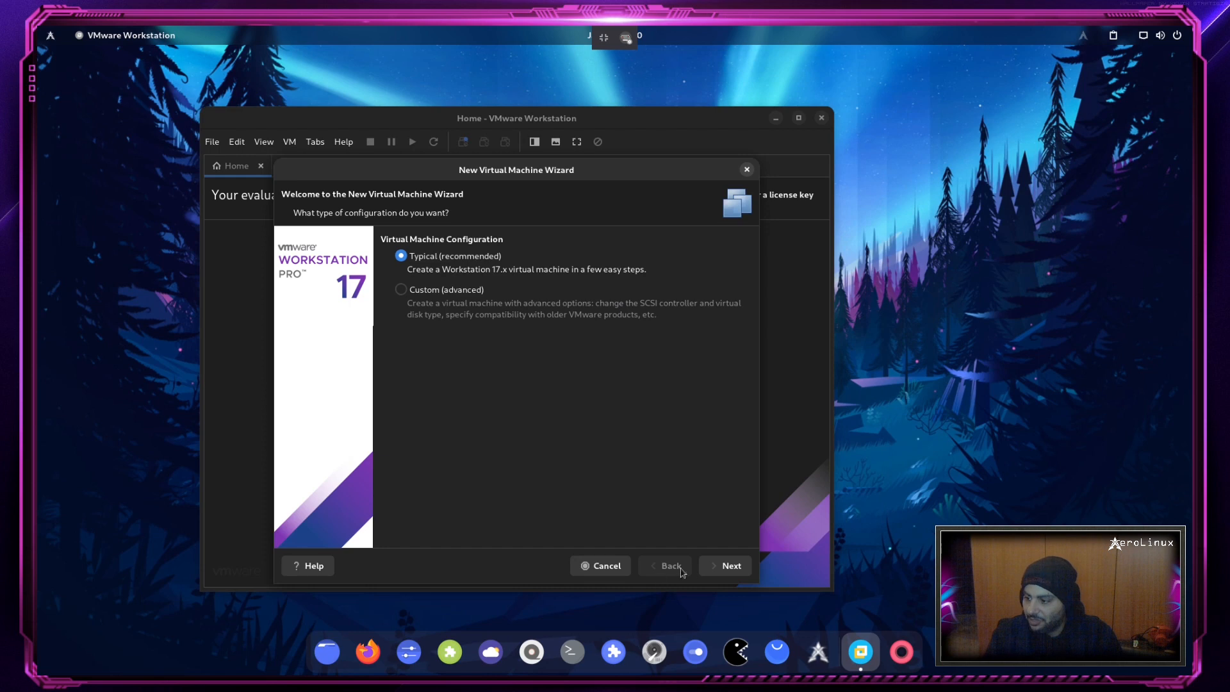
click(725, 566)
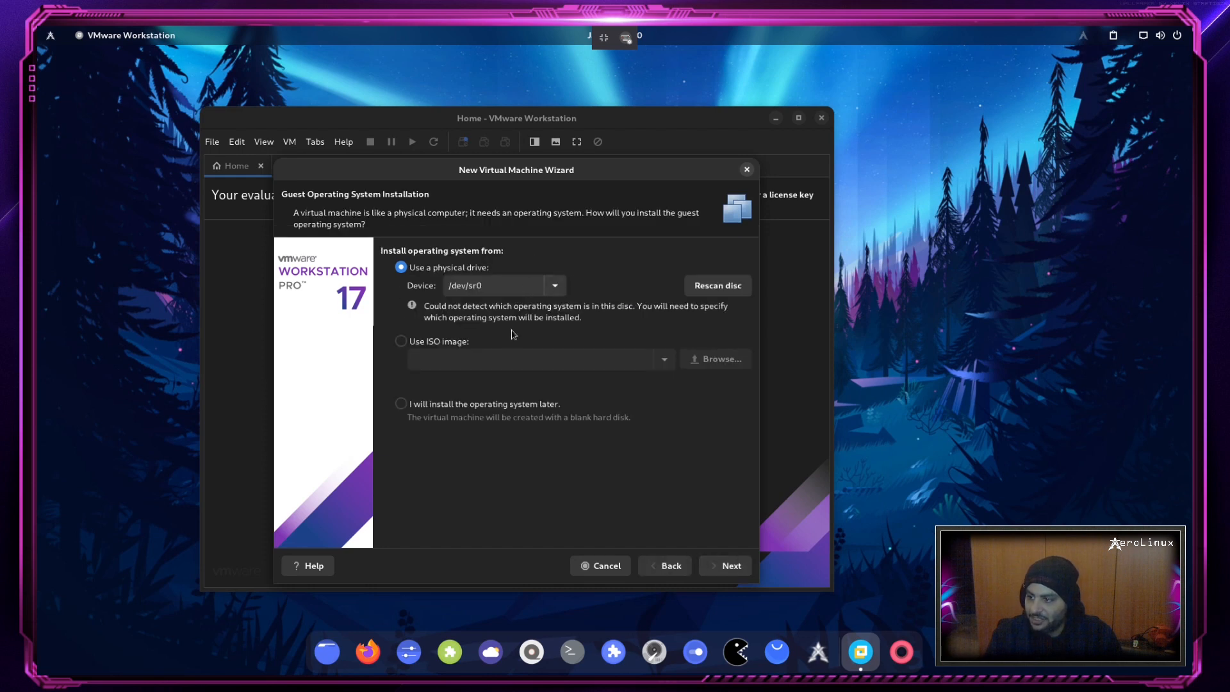
click(414, 344)
click(716, 359)
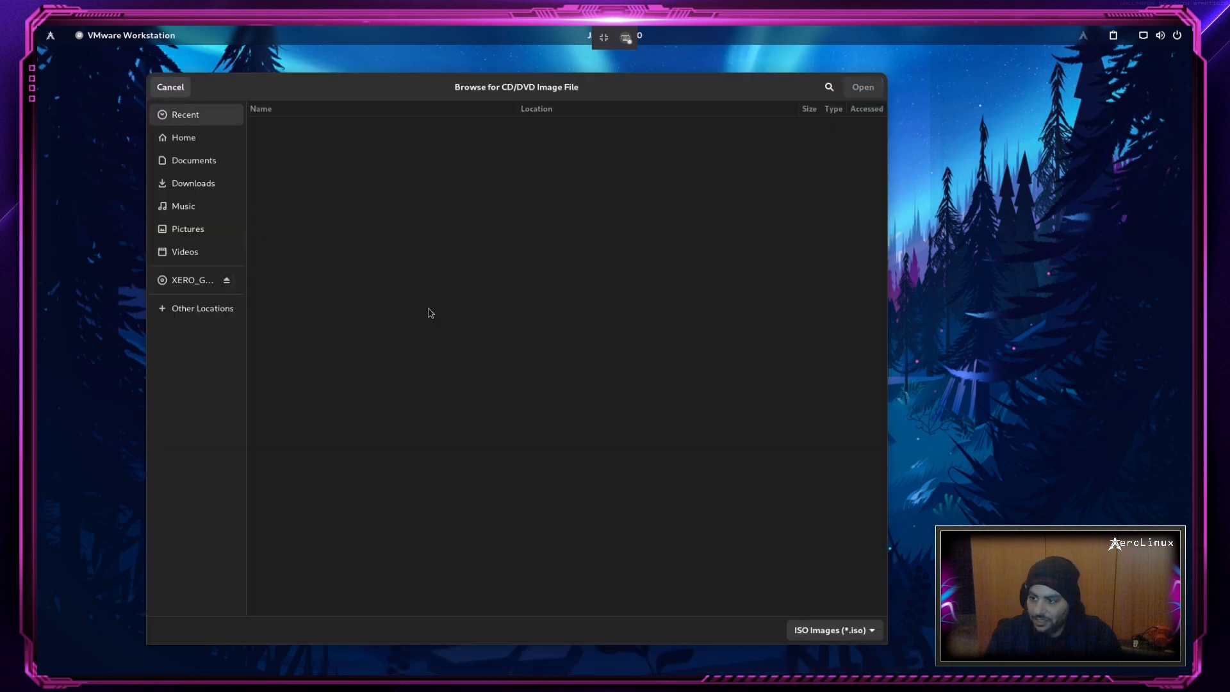
click(204, 161)
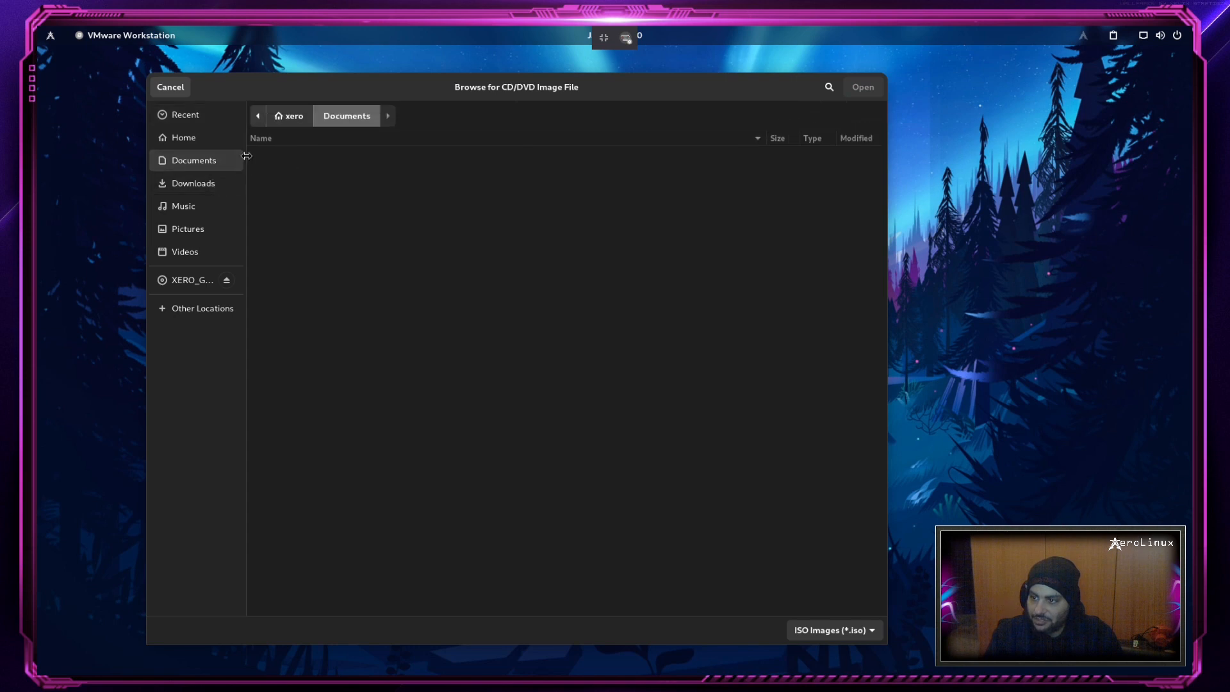
click(199, 184)
double_click(294, 158)
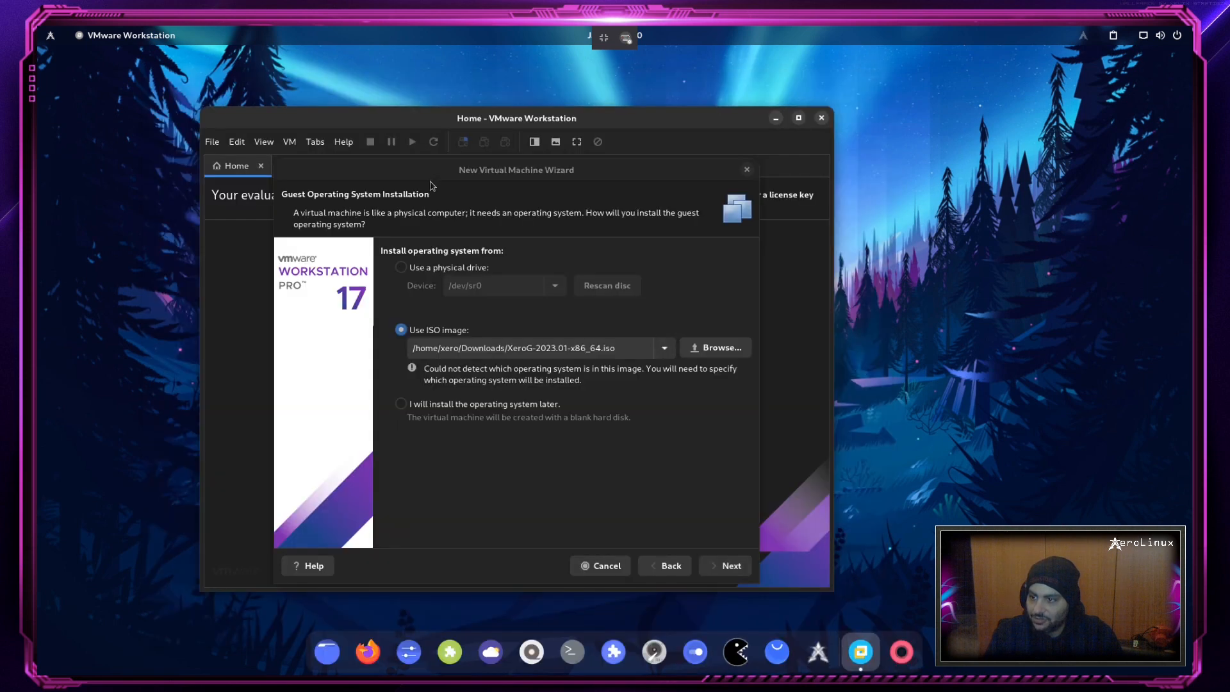
click(718, 567)
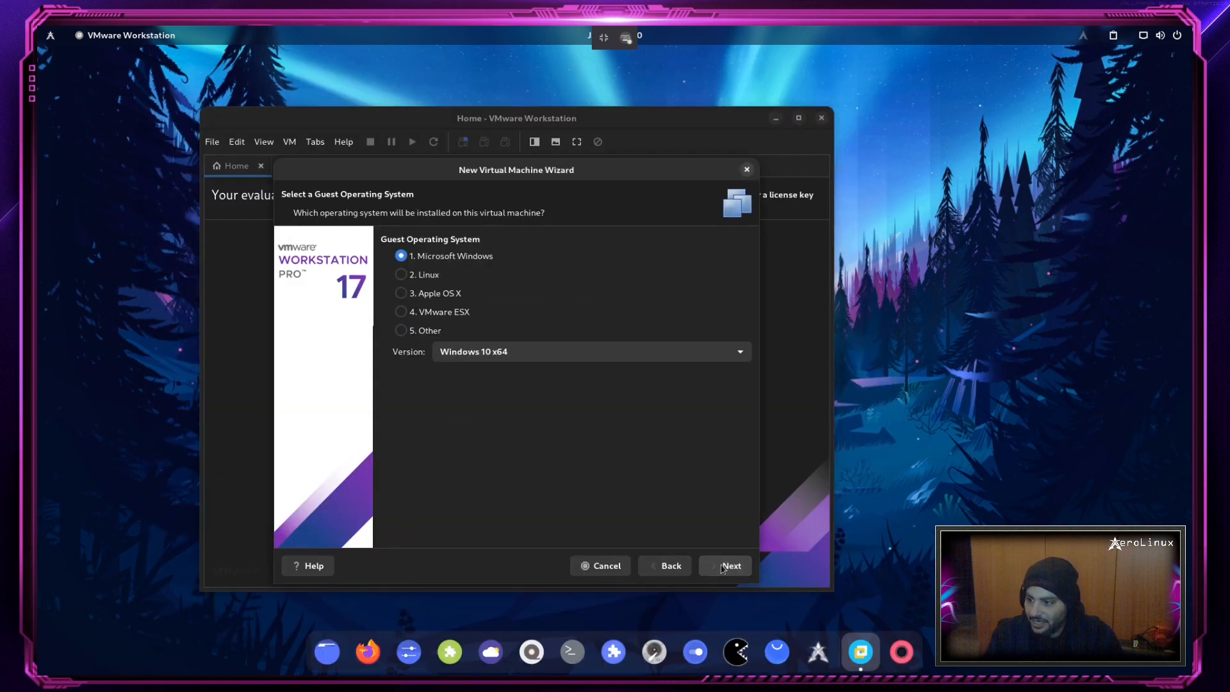
click(424, 275)
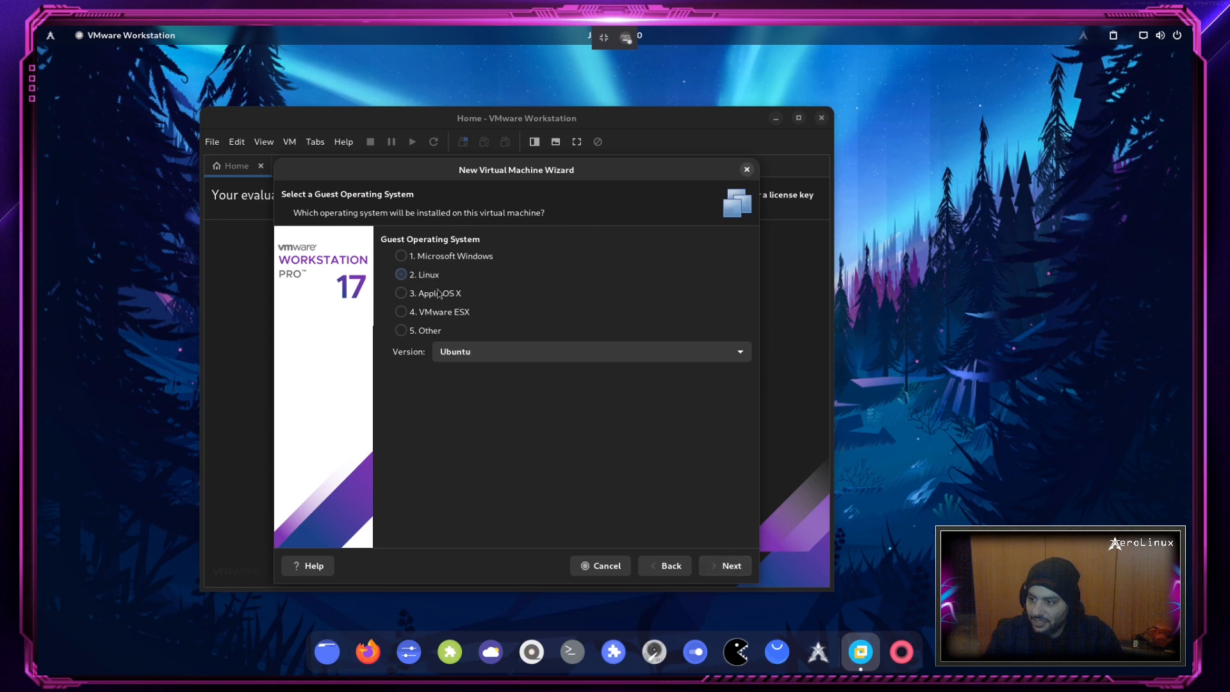
click(516, 351)
scroll(517, 224, up, 10)
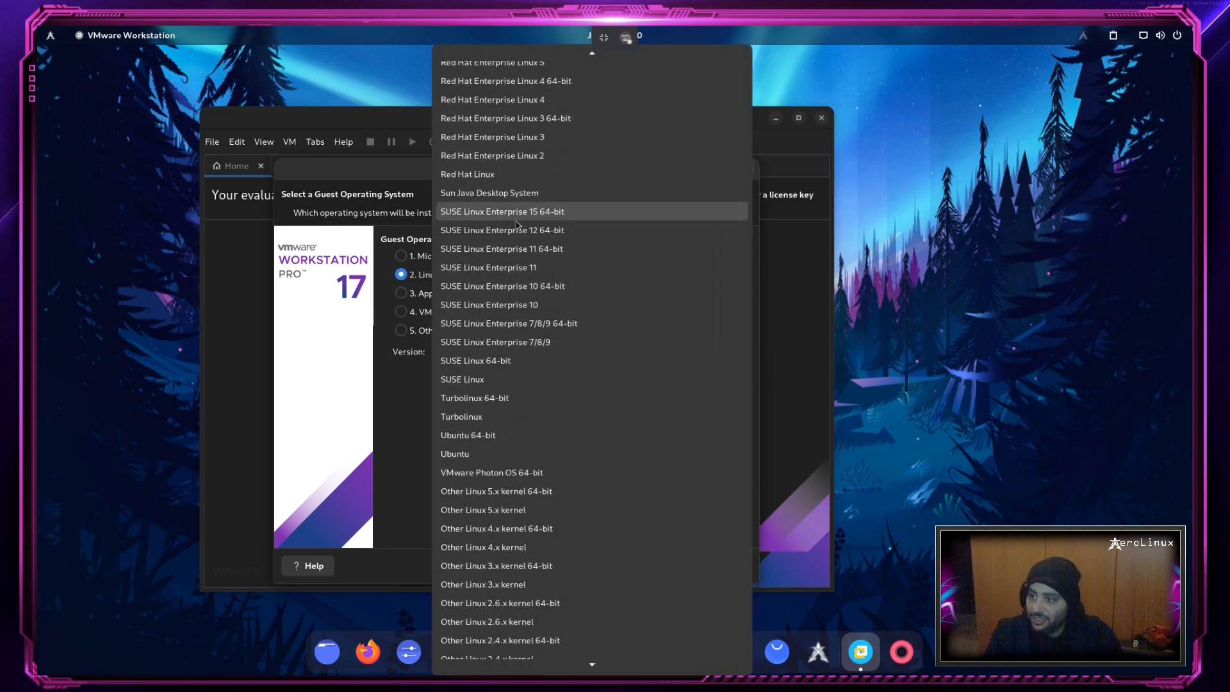
scroll(516, 224, up, 10)
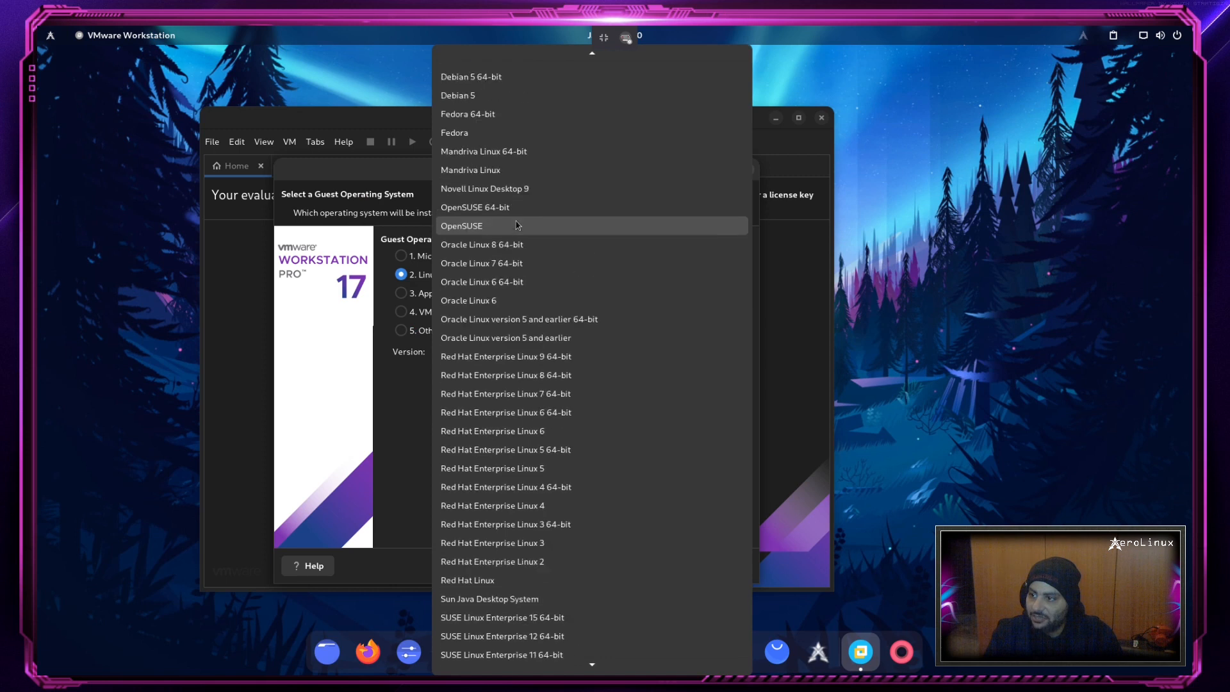
scroll(516, 224, up, 3)
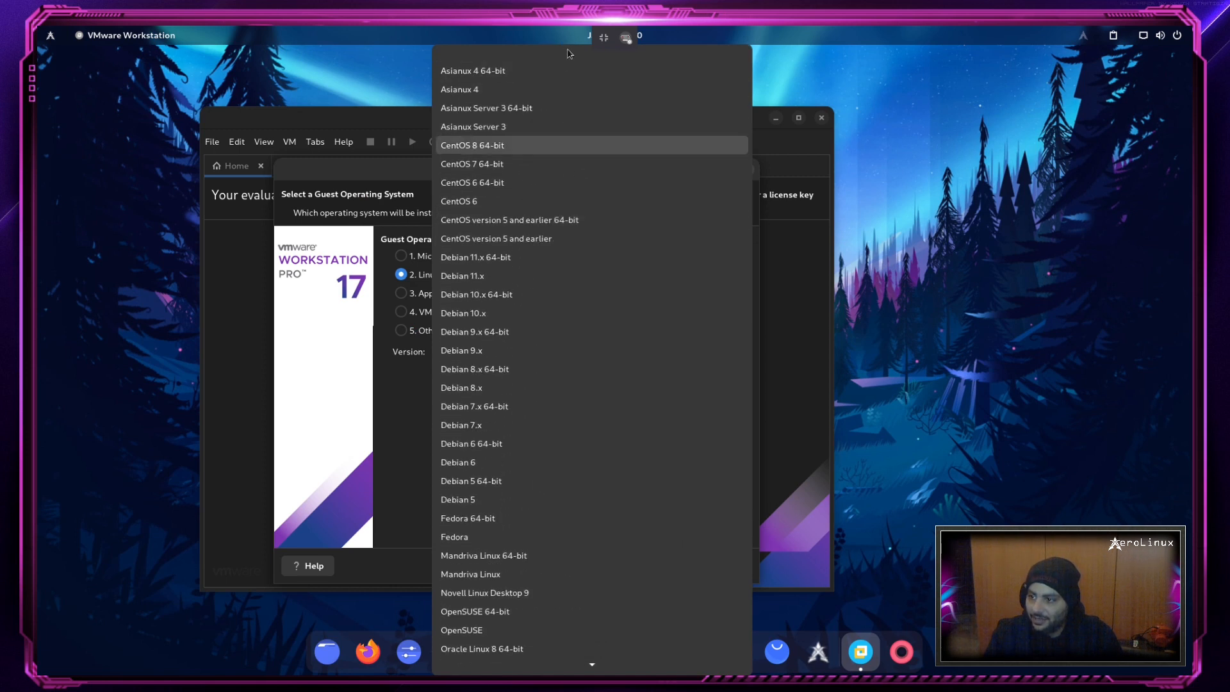
scroll(566, 237, down, 3)
click(566, 237)
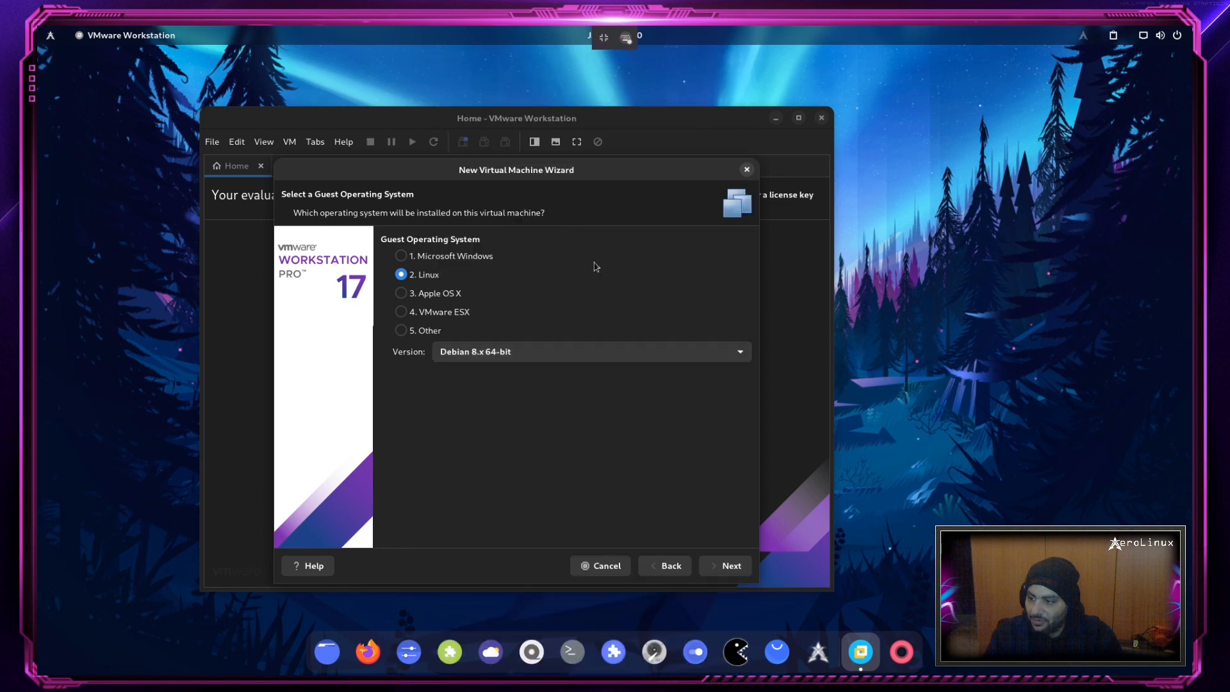
Step: Set the guest Linux version to Other Linux 5.x kernel 64-bit and proceed to naming the virtual machine
click(597, 356)
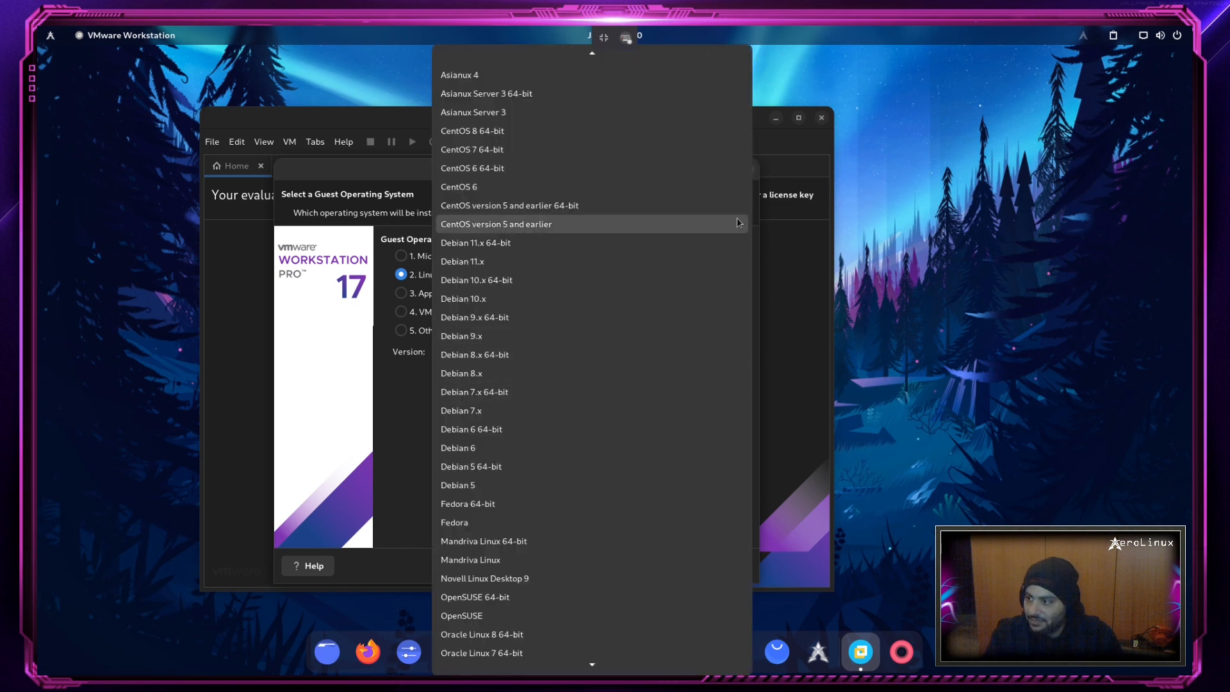
scroll(606, 521, down, 8)
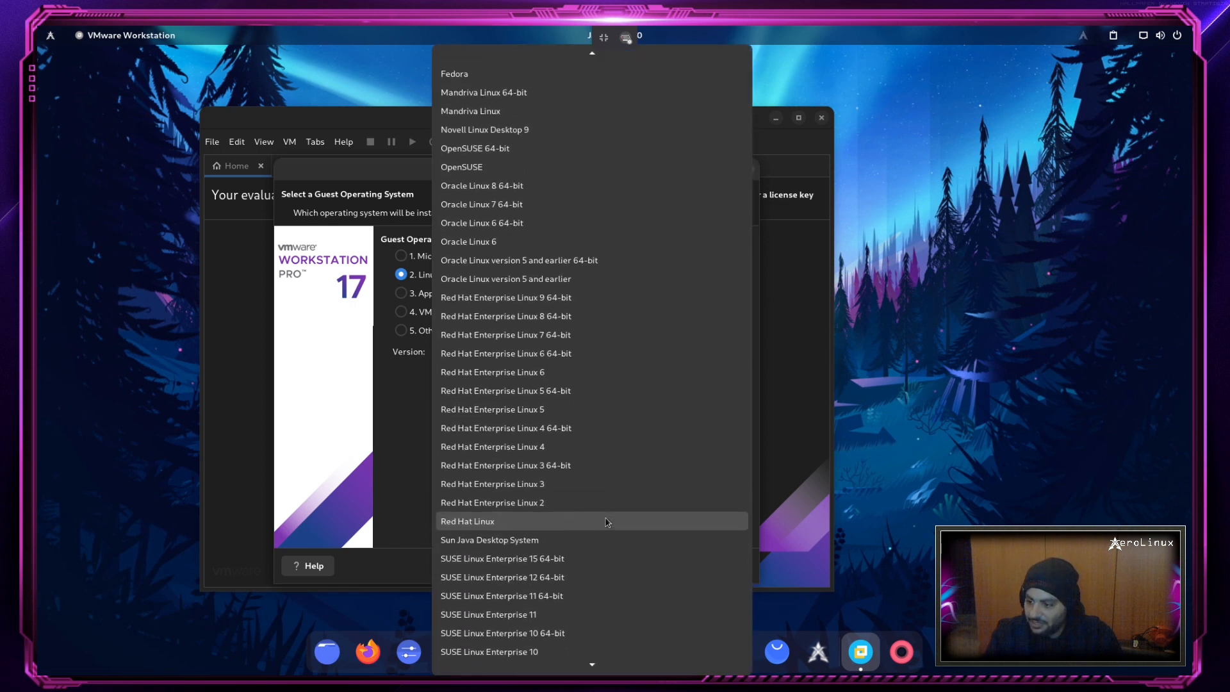
scroll(606, 521, down, 7)
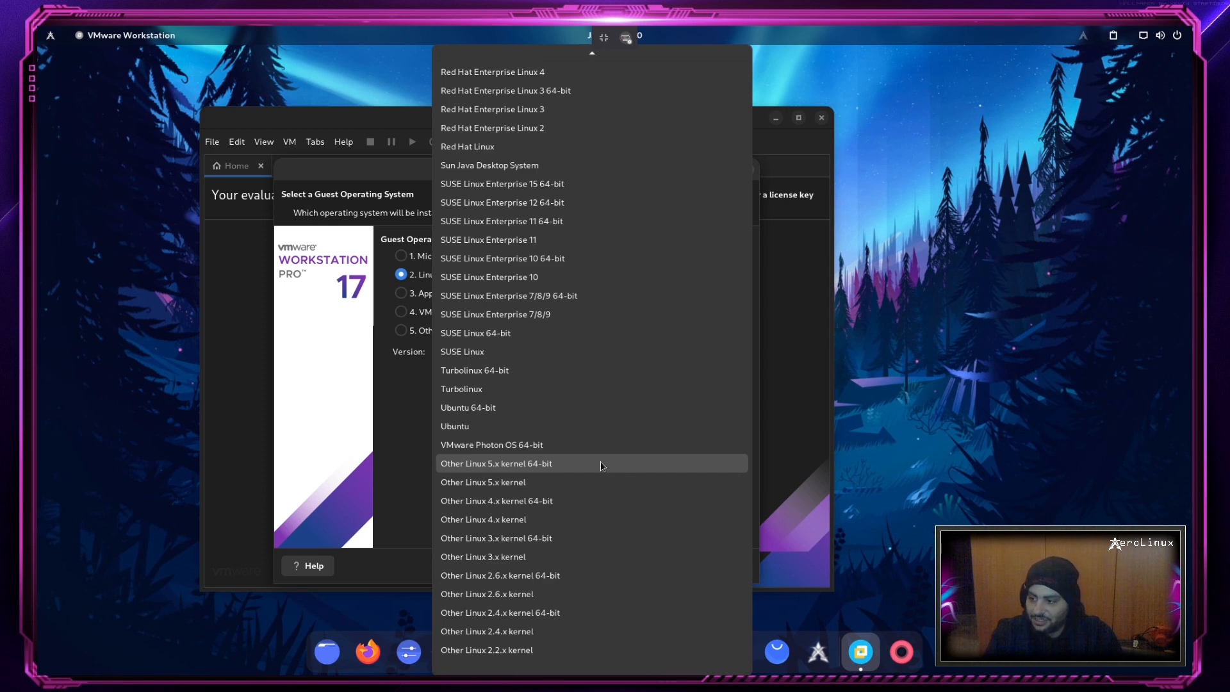
click(602, 465)
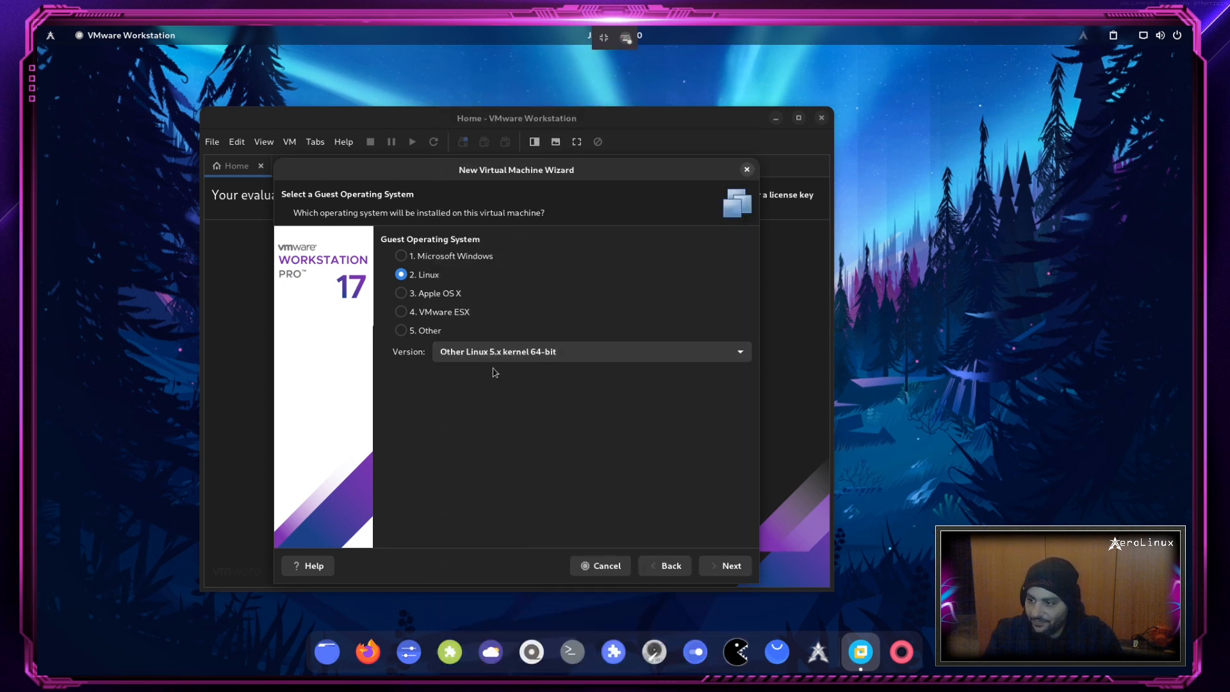
click(730, 566)
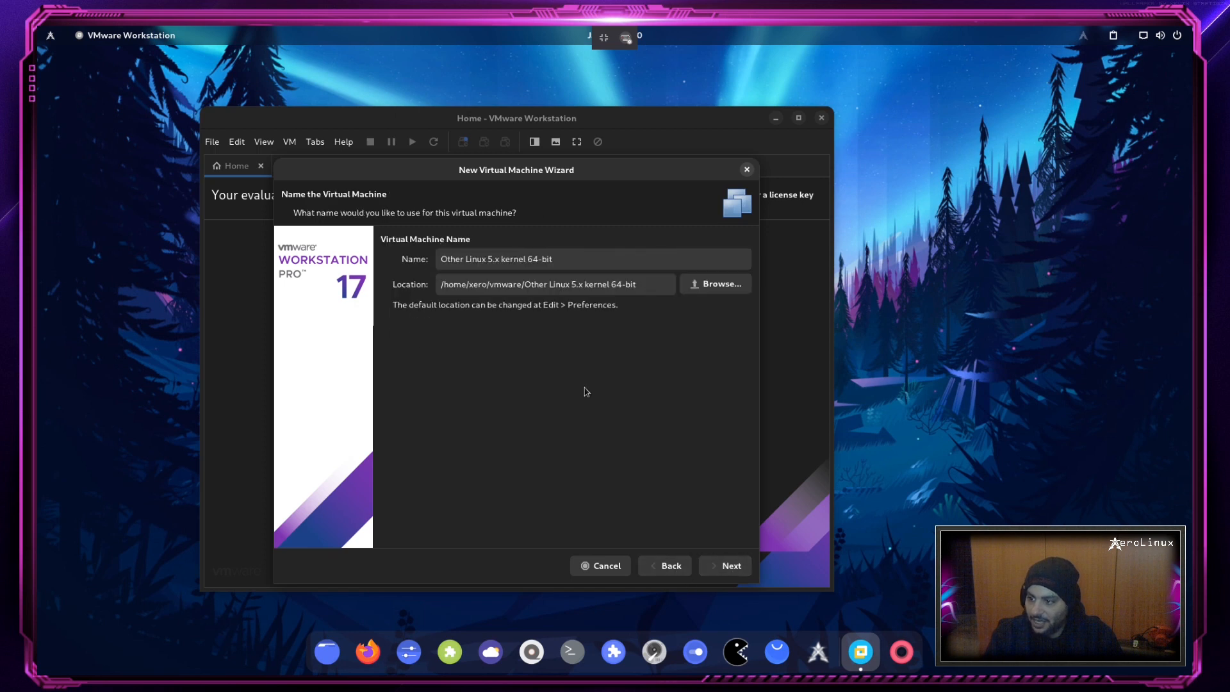
Step: Name the virtual machine XeroG and set its location to /home/xero/VMs/XeroG/
triple_click(566, 259)
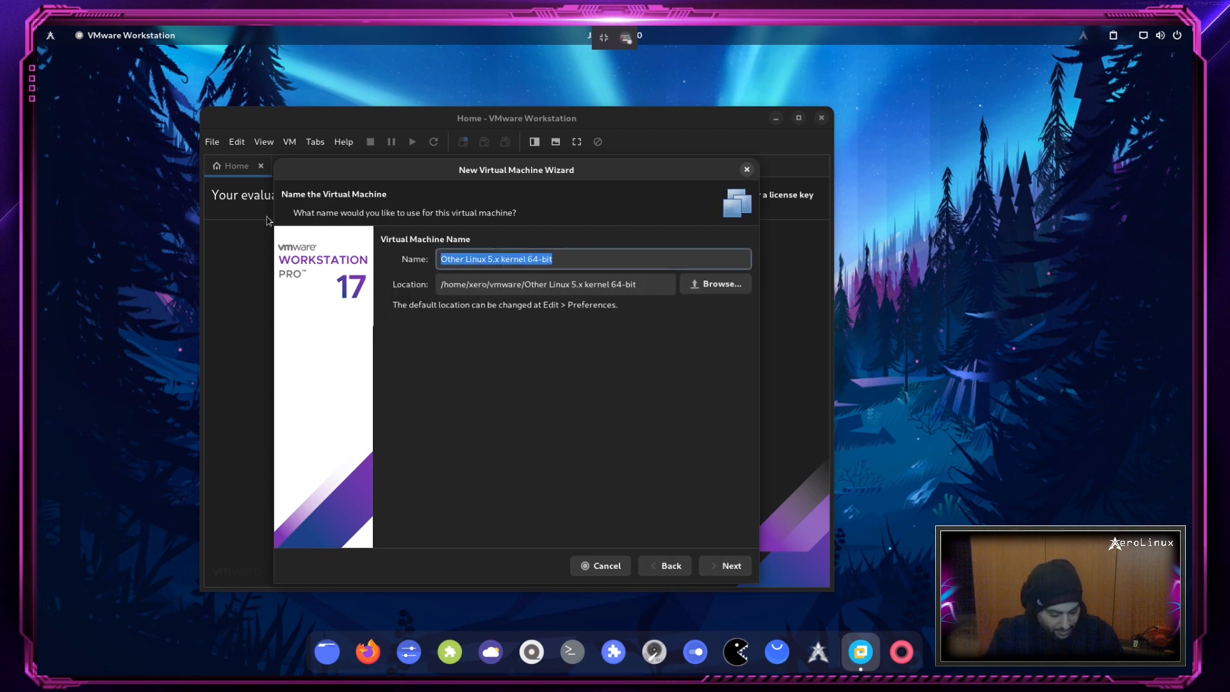
text(XeroG)
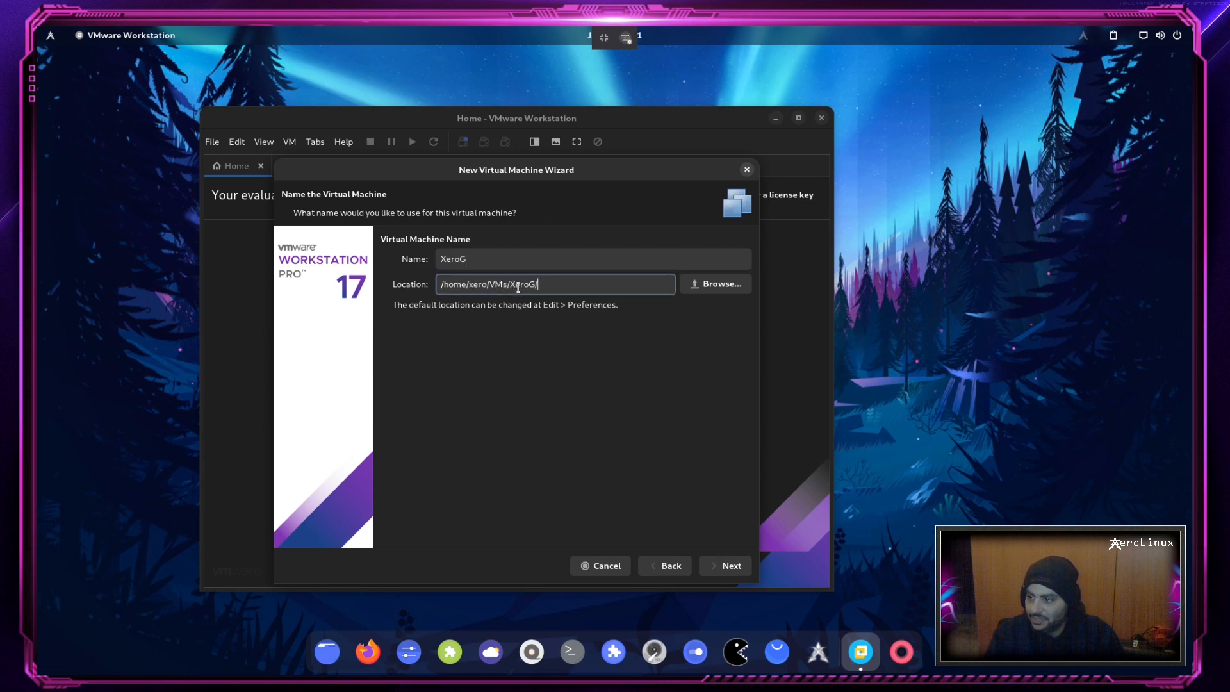
click(736, 570)
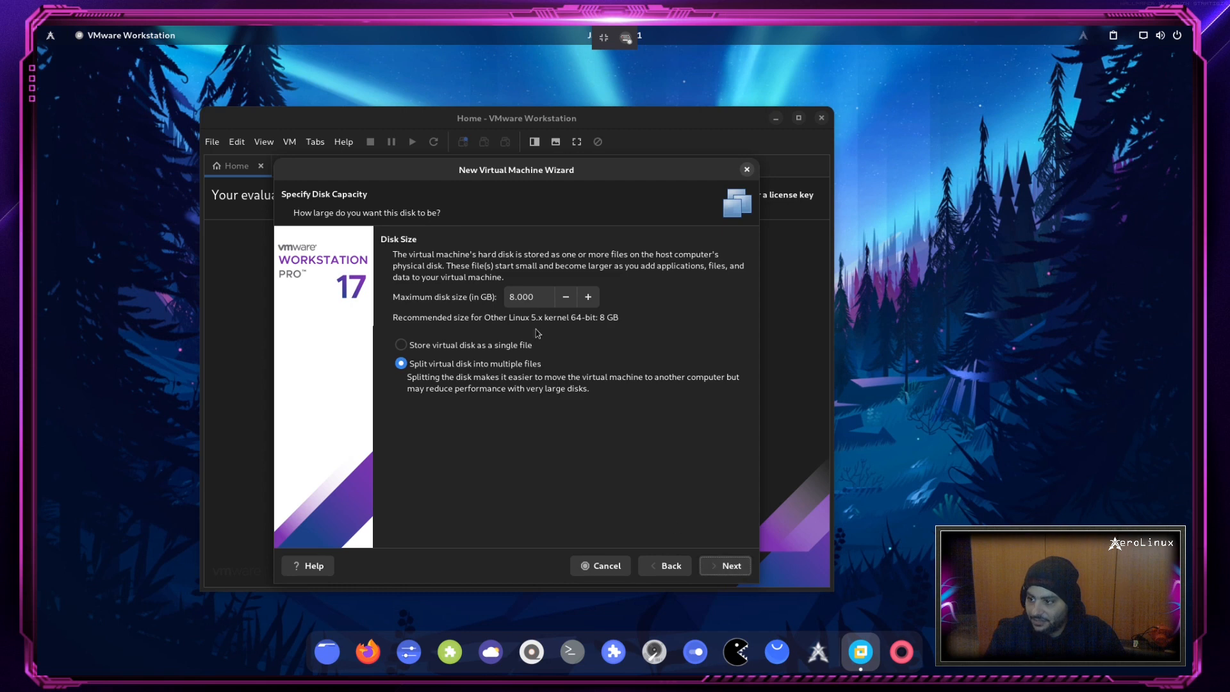
Step: Set the maximum disk size to 32 GB and store the virtual disk as a single file
click(513, 296)
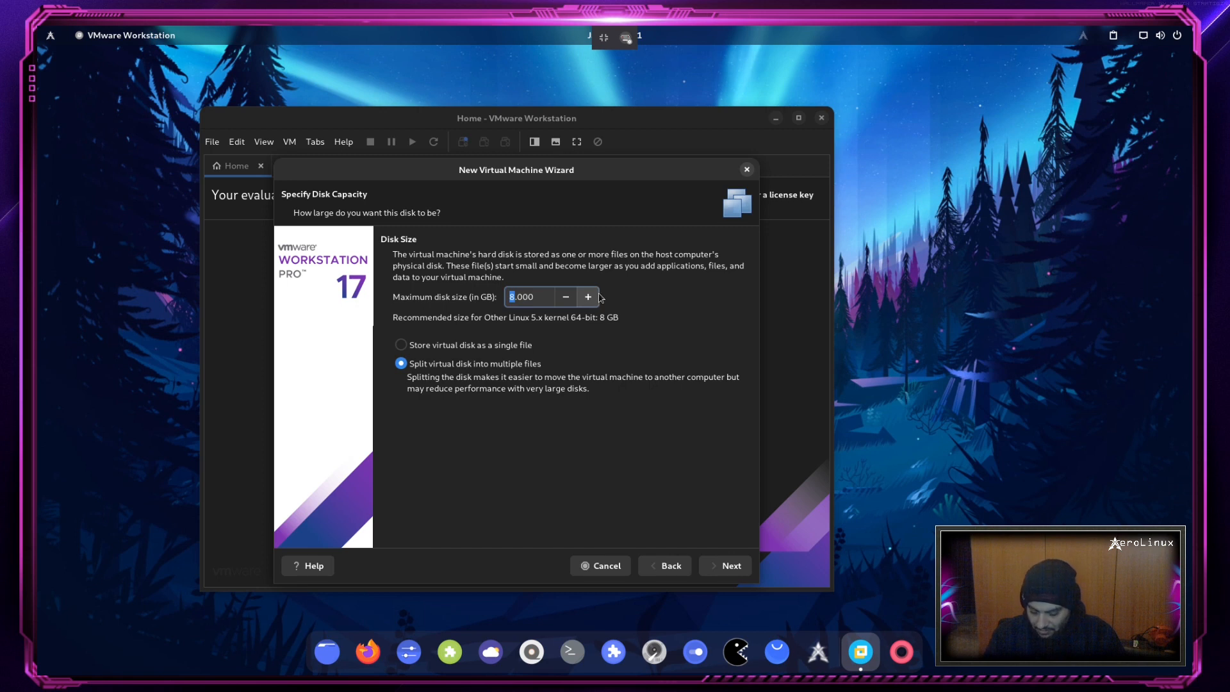
click(436, 346)
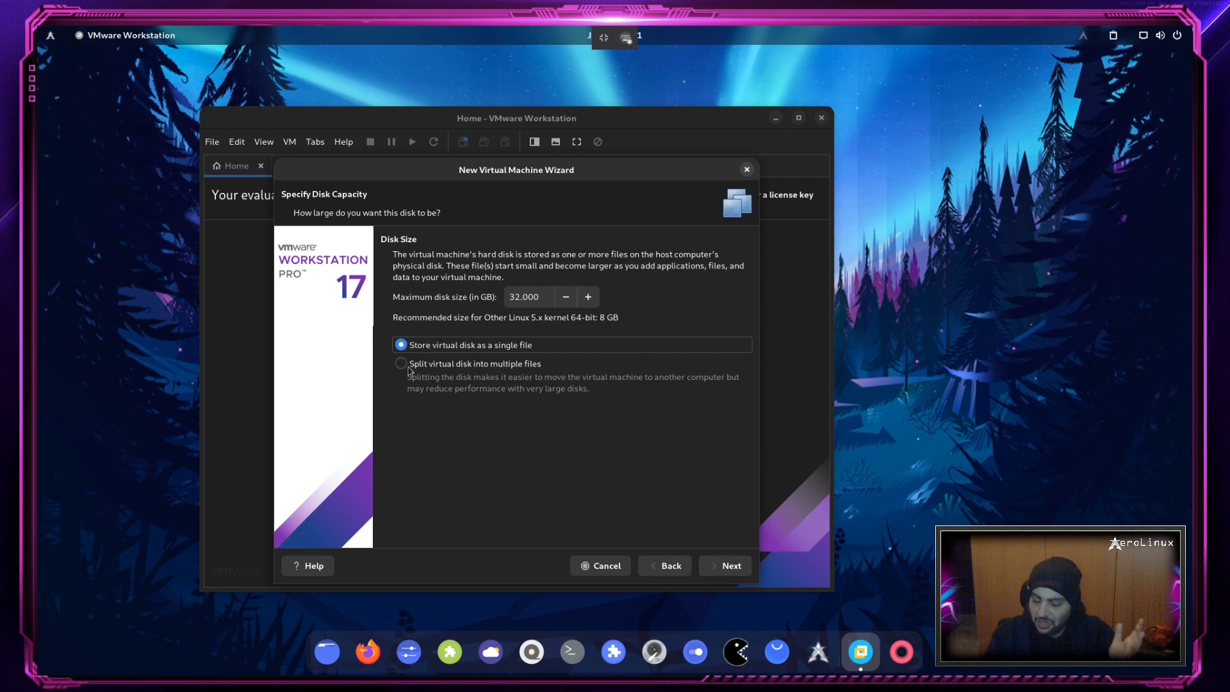
click(719, 566)
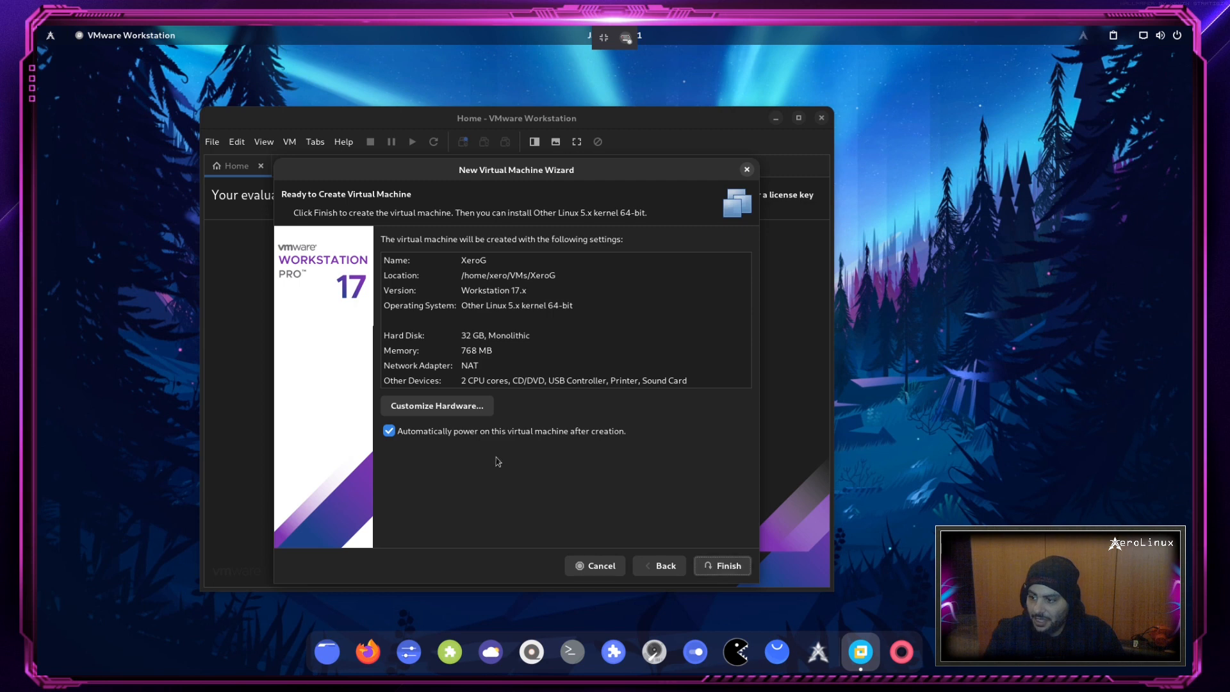
Step: Customize the virtual hardware by setting the USB controller's compatibility to USB 3.1
click(460, 408)
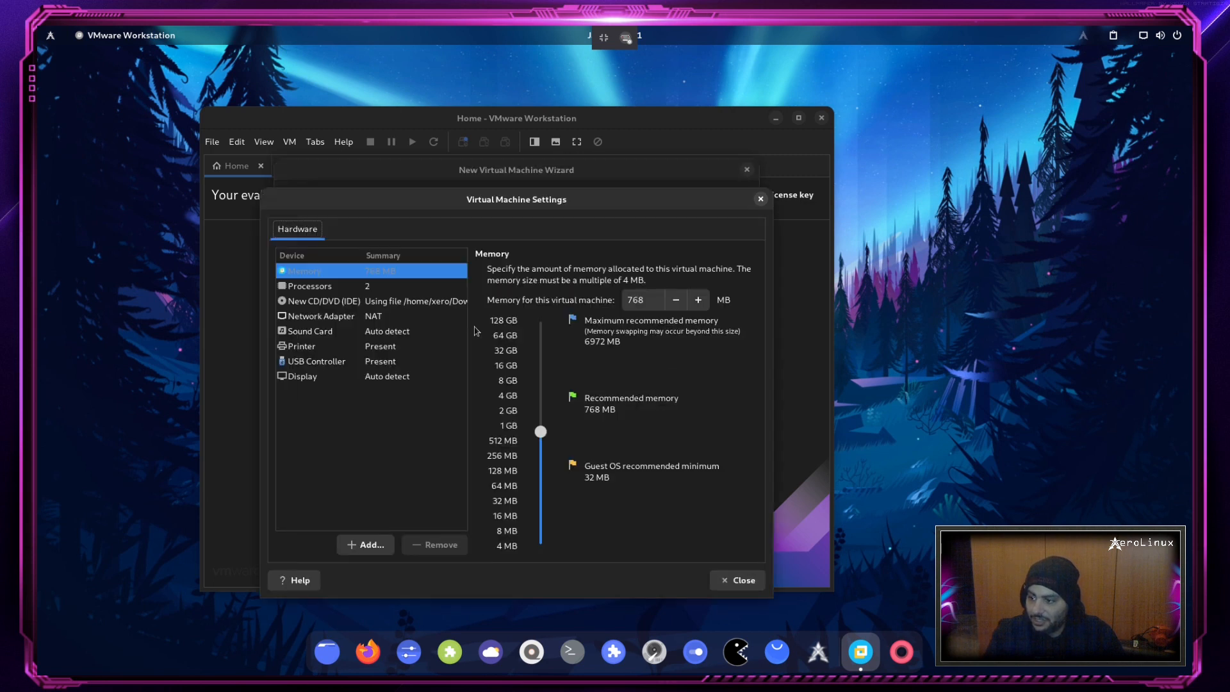
click(384, 362)
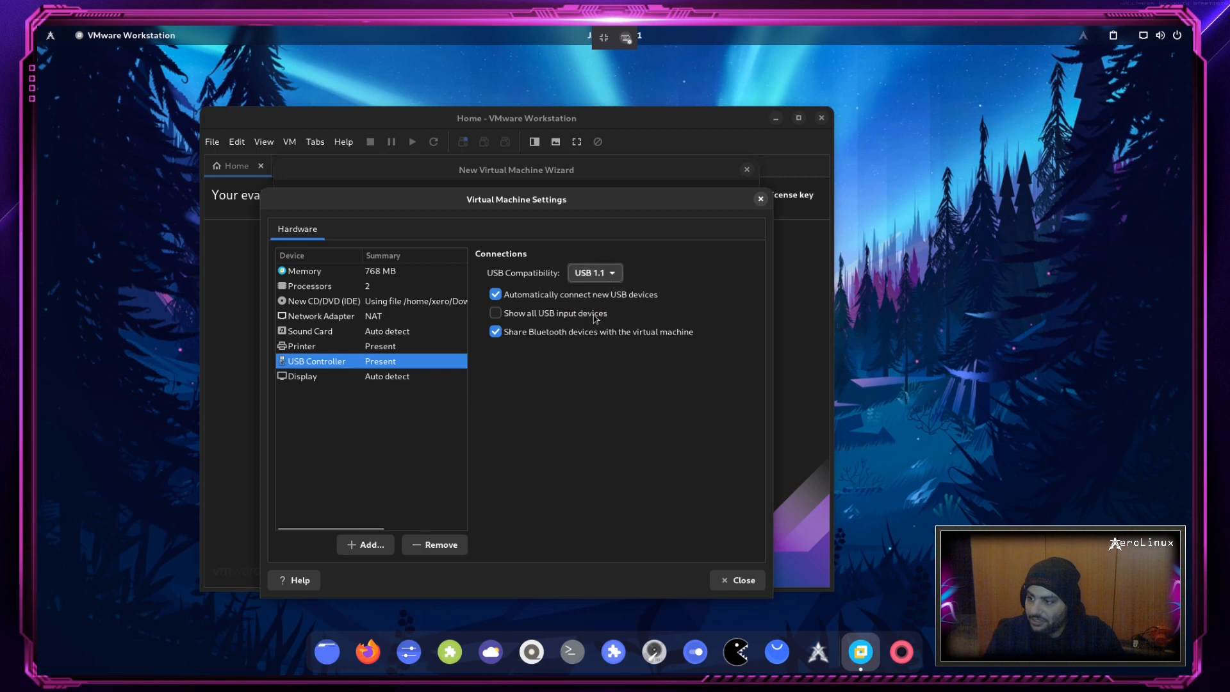
click(590, 273)
click(590, 313)
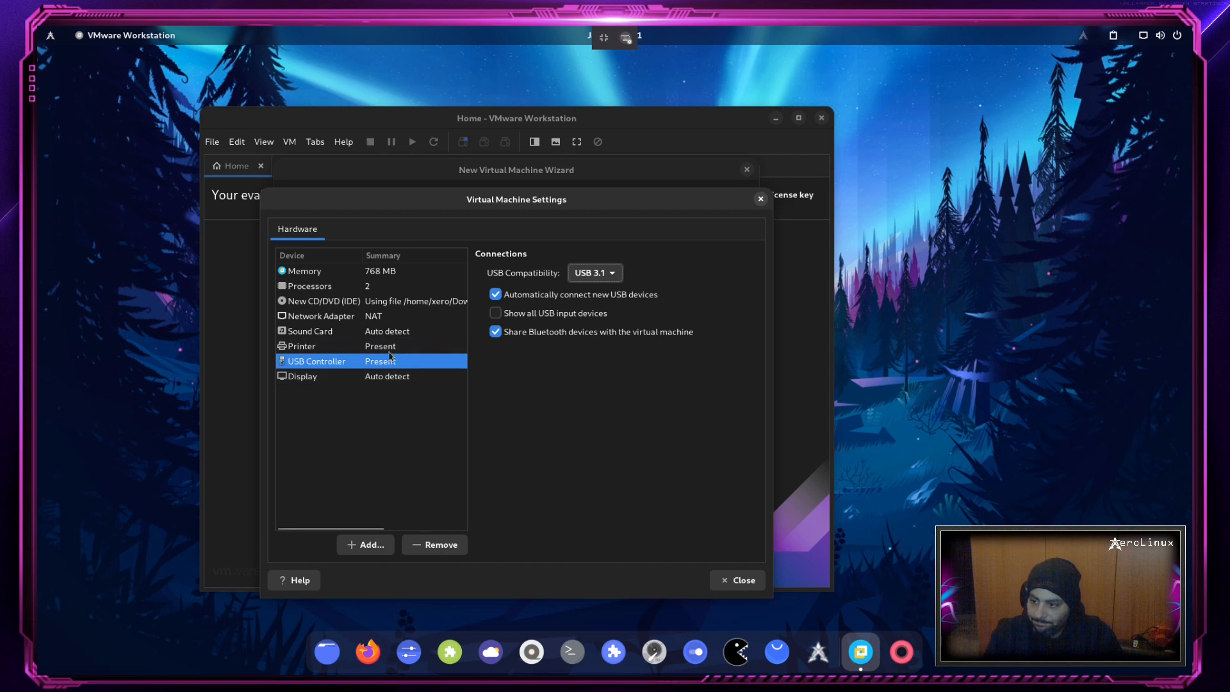
Step: Allocate 4 GB of memory to the virtual machine and review its processor and CD/DVD settings before closing the hardware settings
click(390, 272)
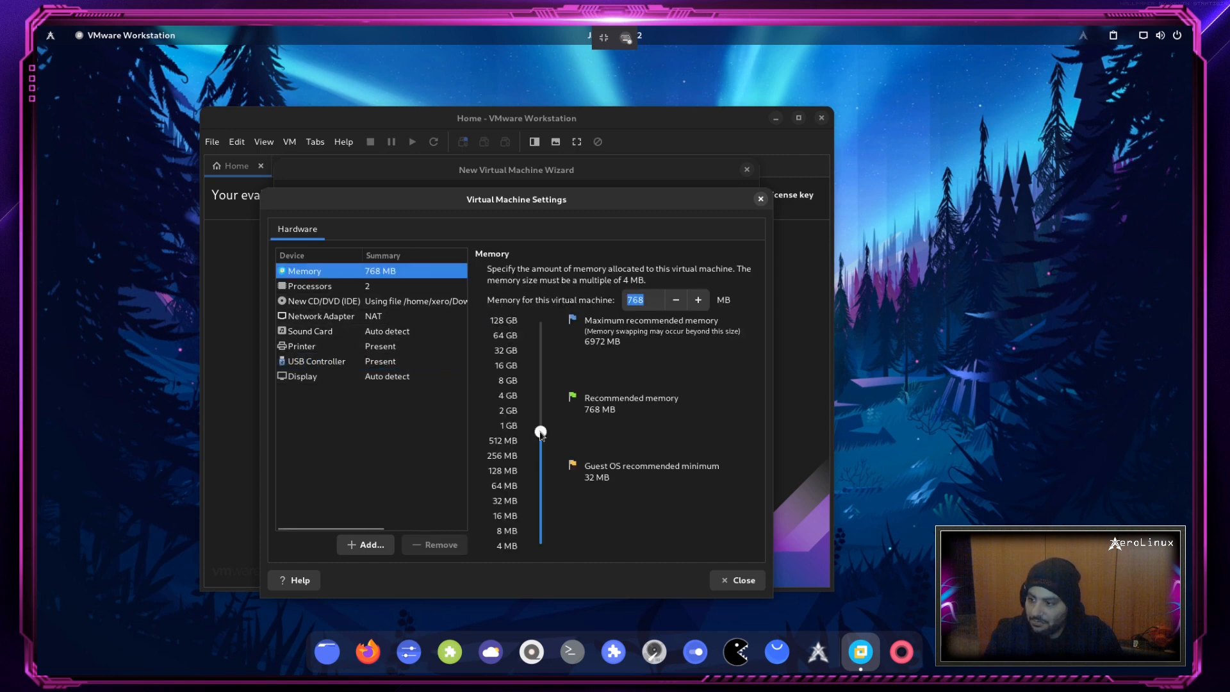
drag(540, 432, 542, 400)
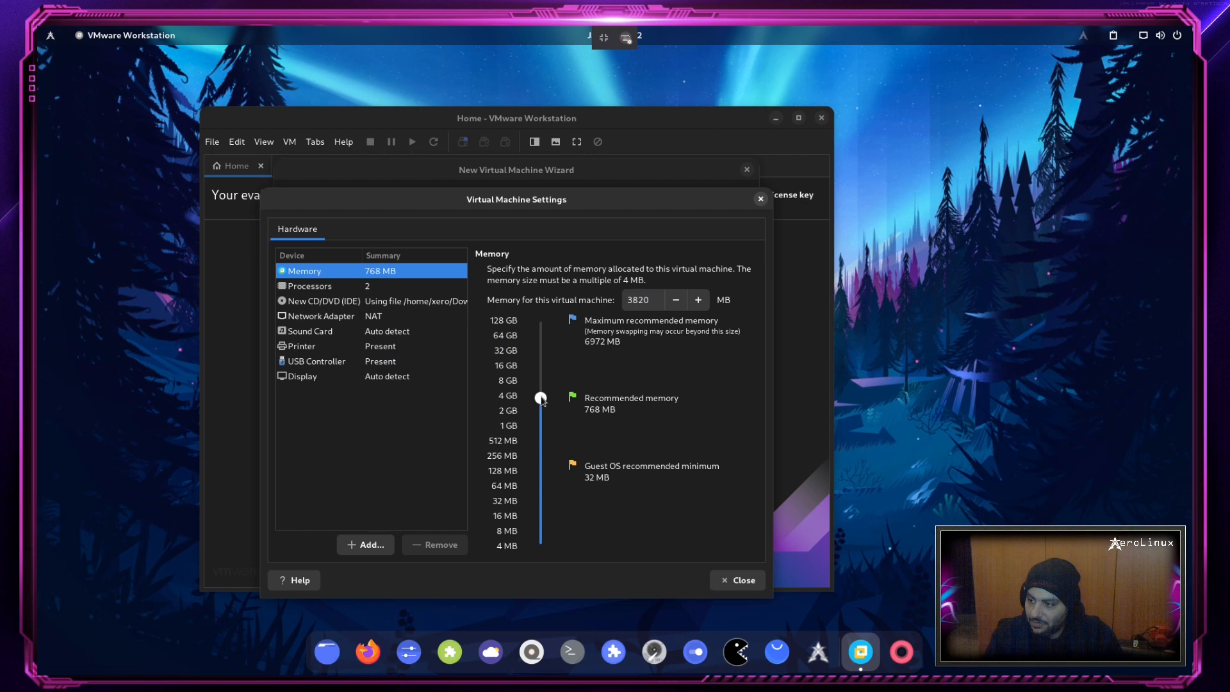
click(320, 286)
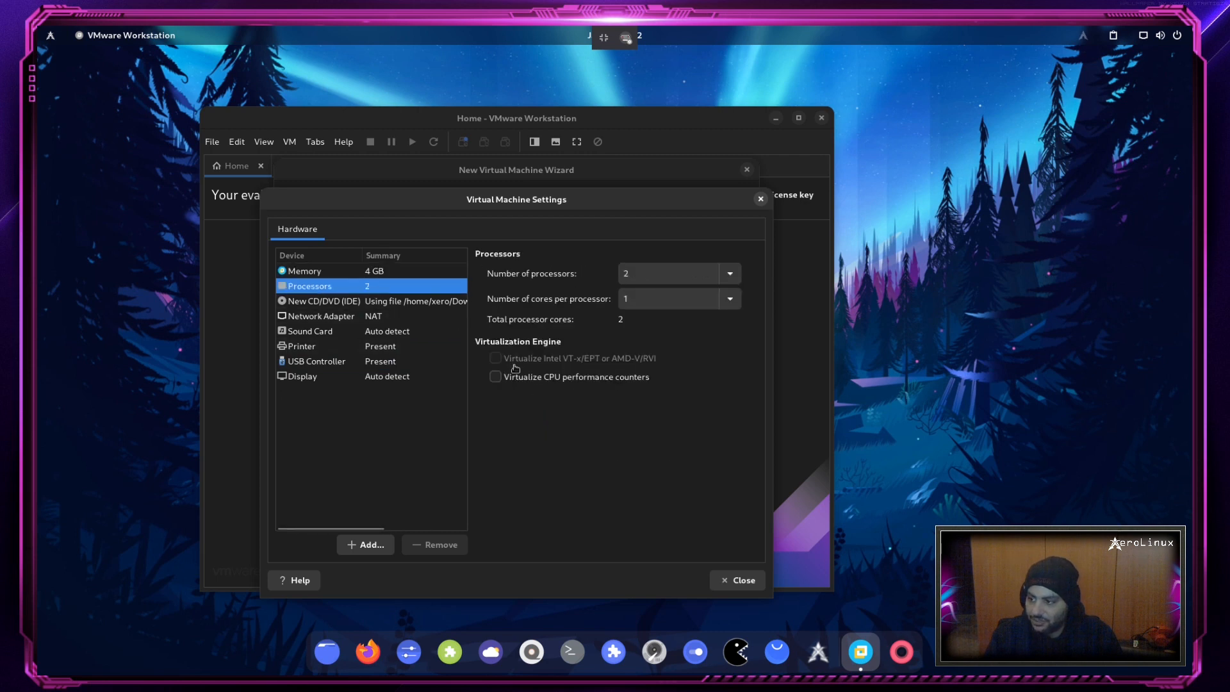
click(359, 304)
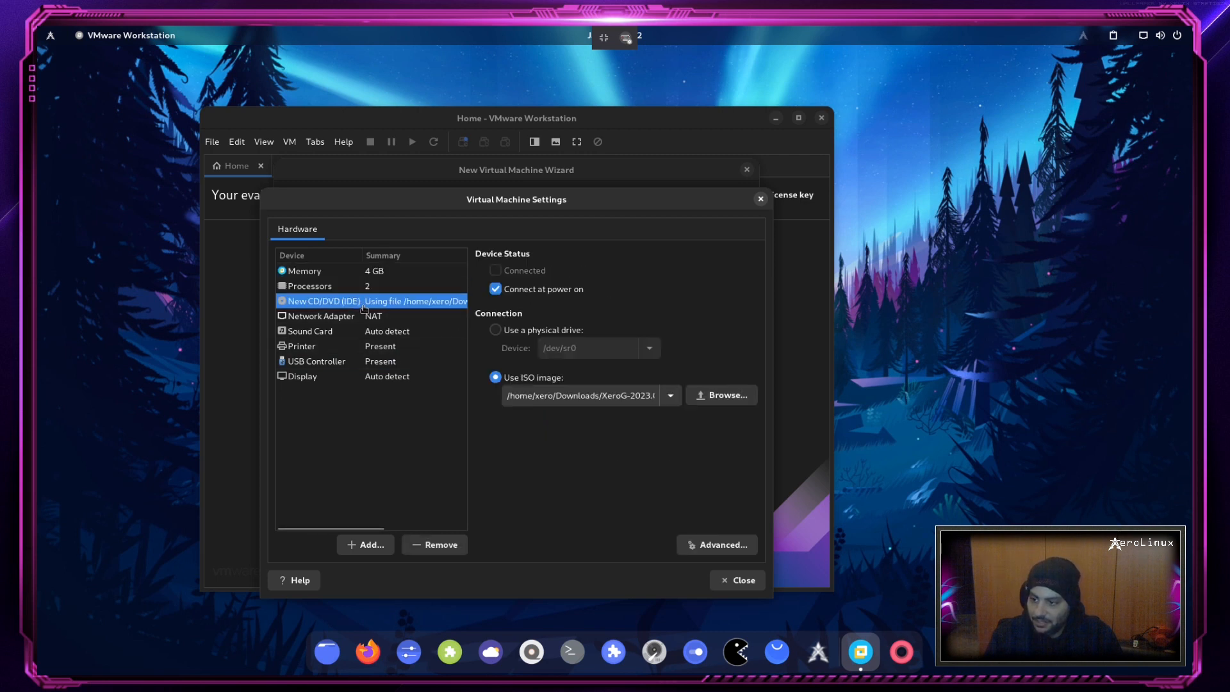
click(738, 581)
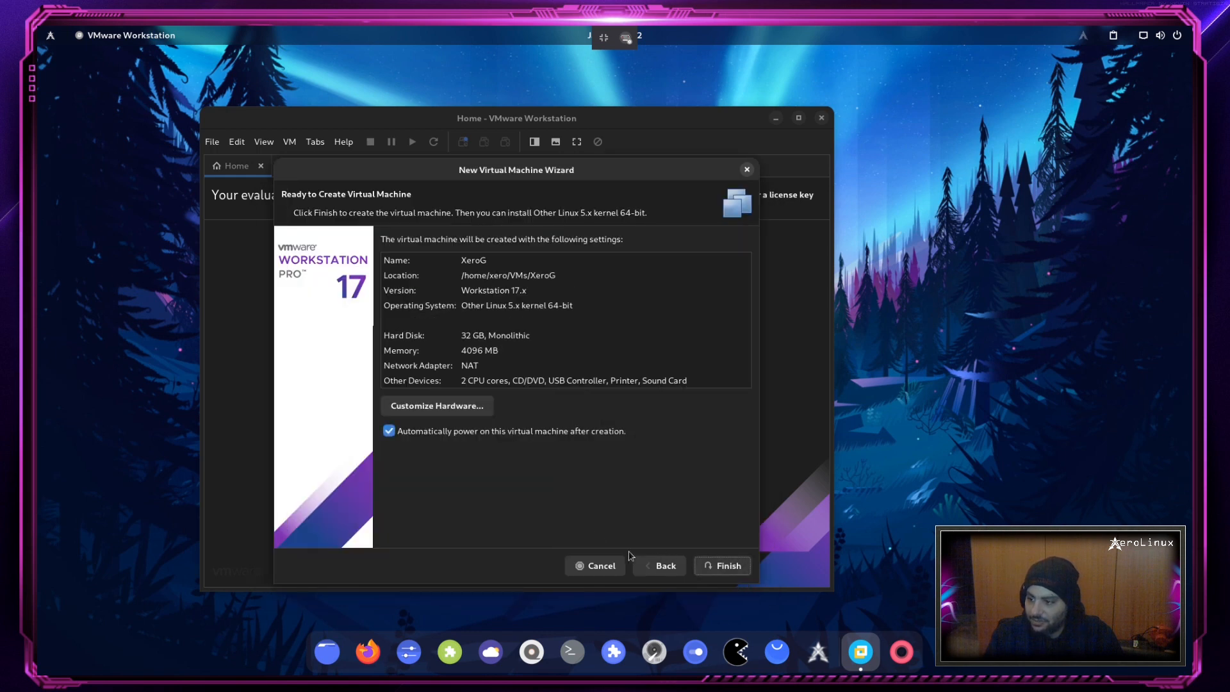
Step: Create and power on the XeroG virtual machine, then boot "Start The XeroG Installer (free)" in full screen
click(722, 567)
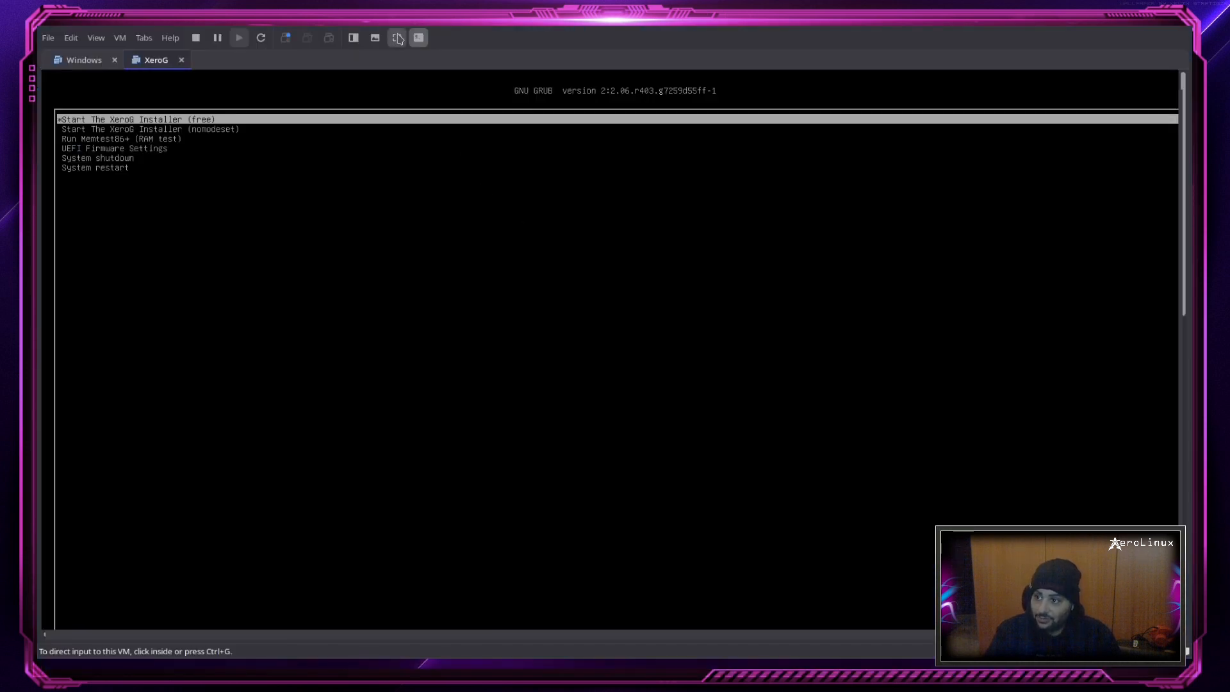
click(396, 37)
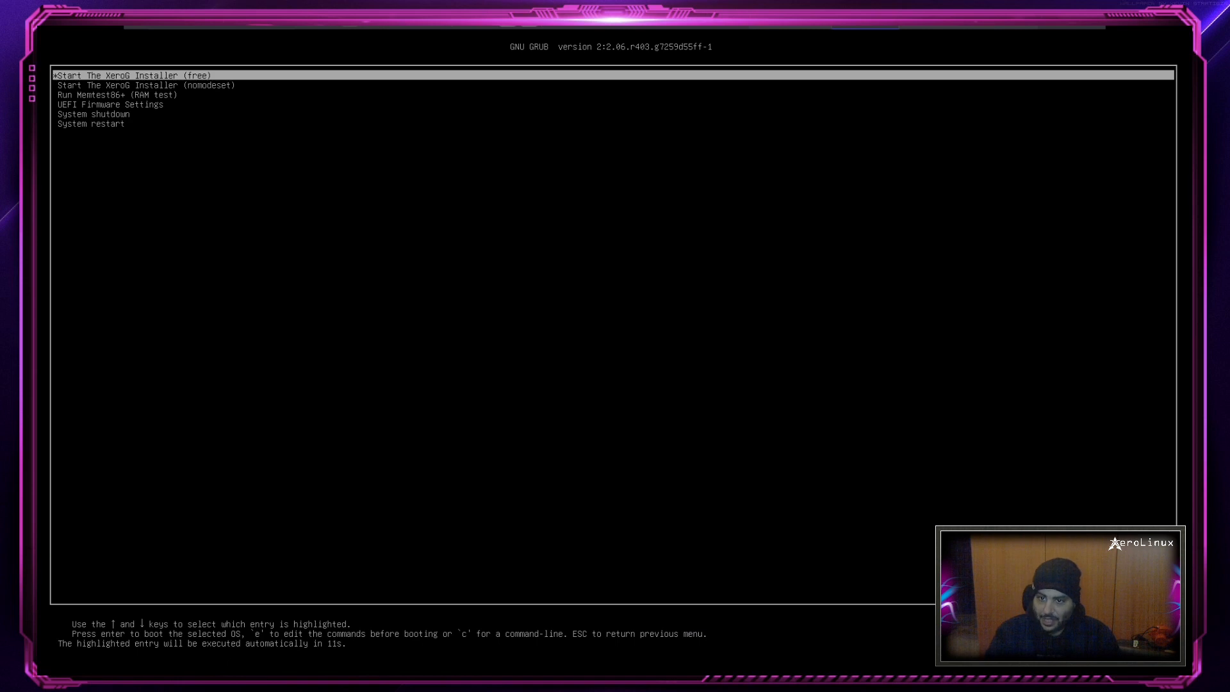
key(Return)
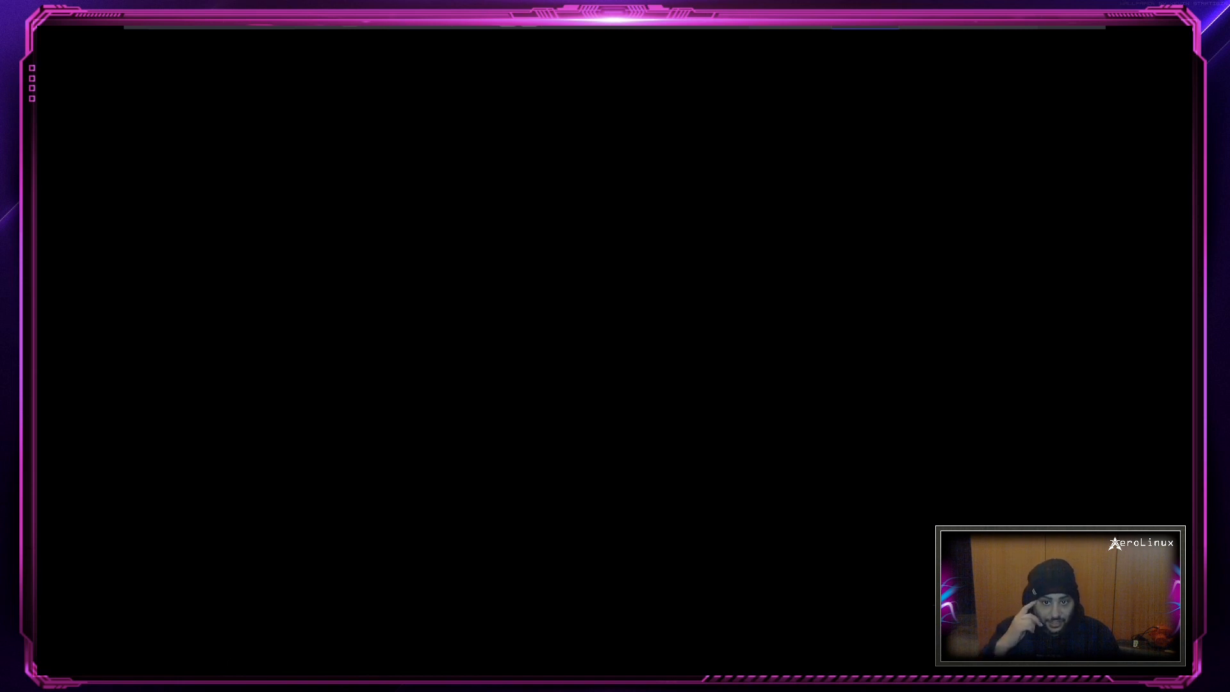